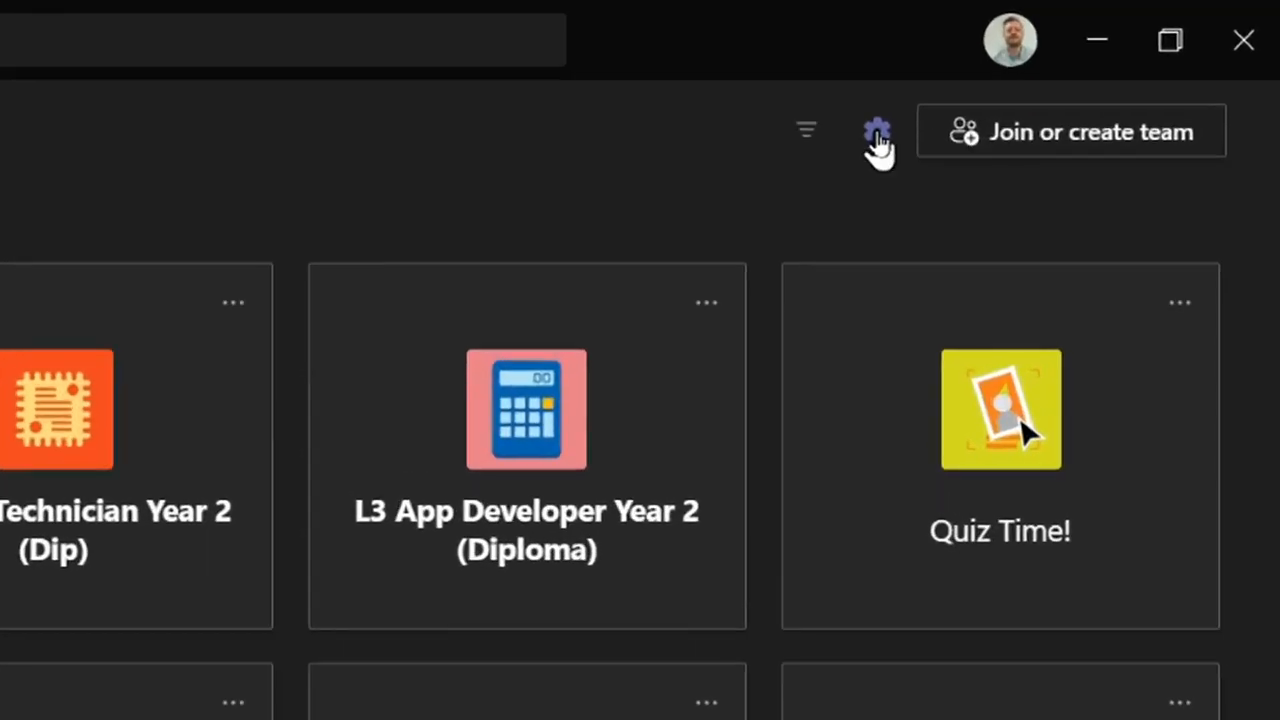
- Try the Default theme and the List layout for teams, and restore the Grid layout and Dark theme
left_click(1078, 68)
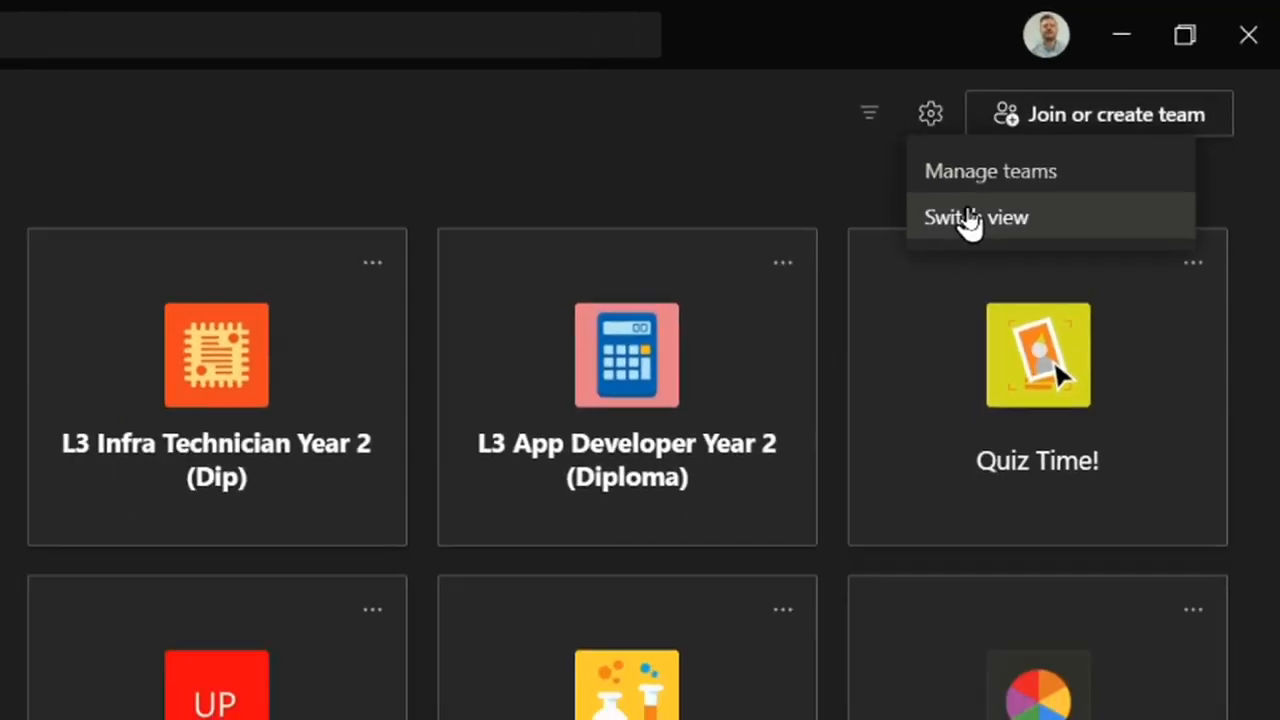
left_click(968, 217)
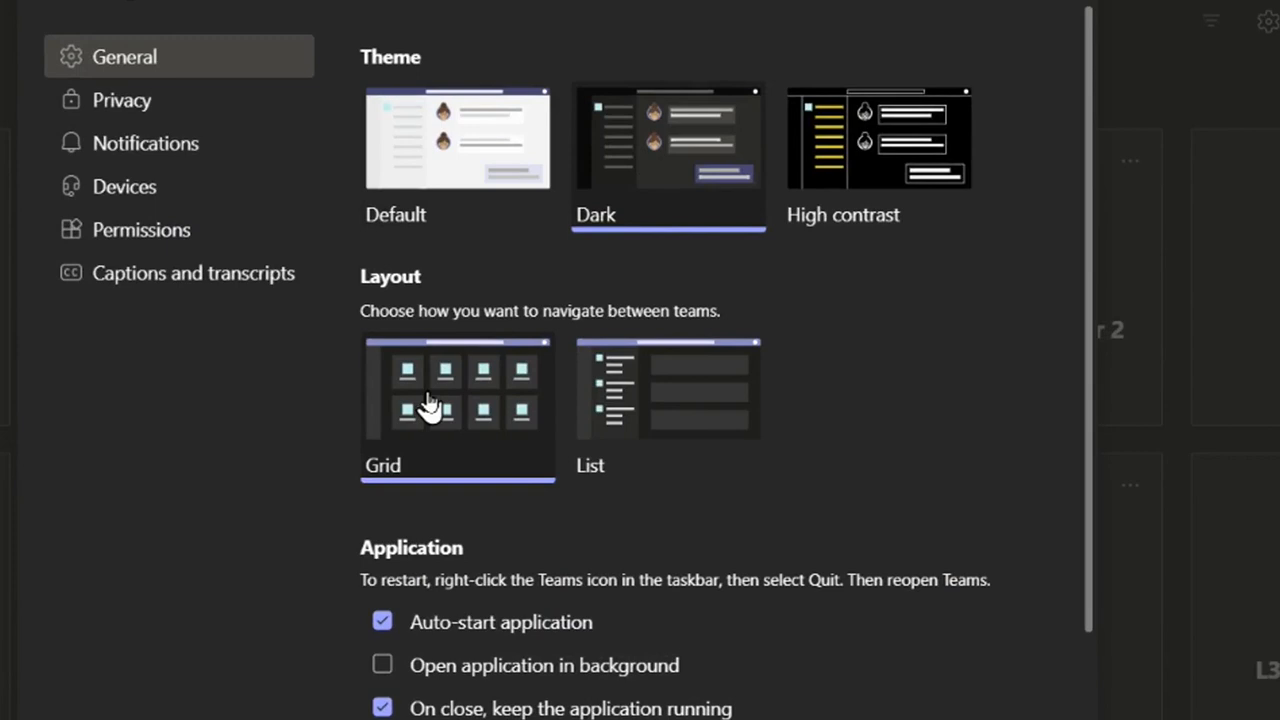
left_click(503, 125)
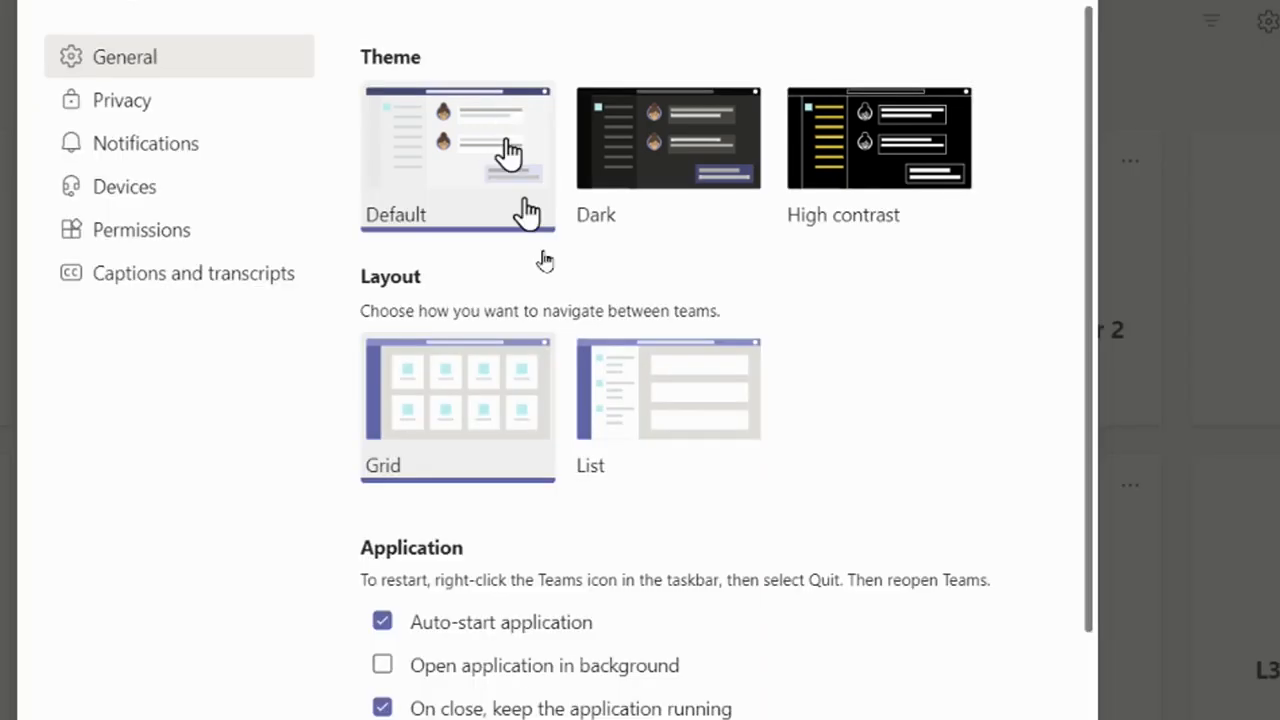
left_click(628, 432)
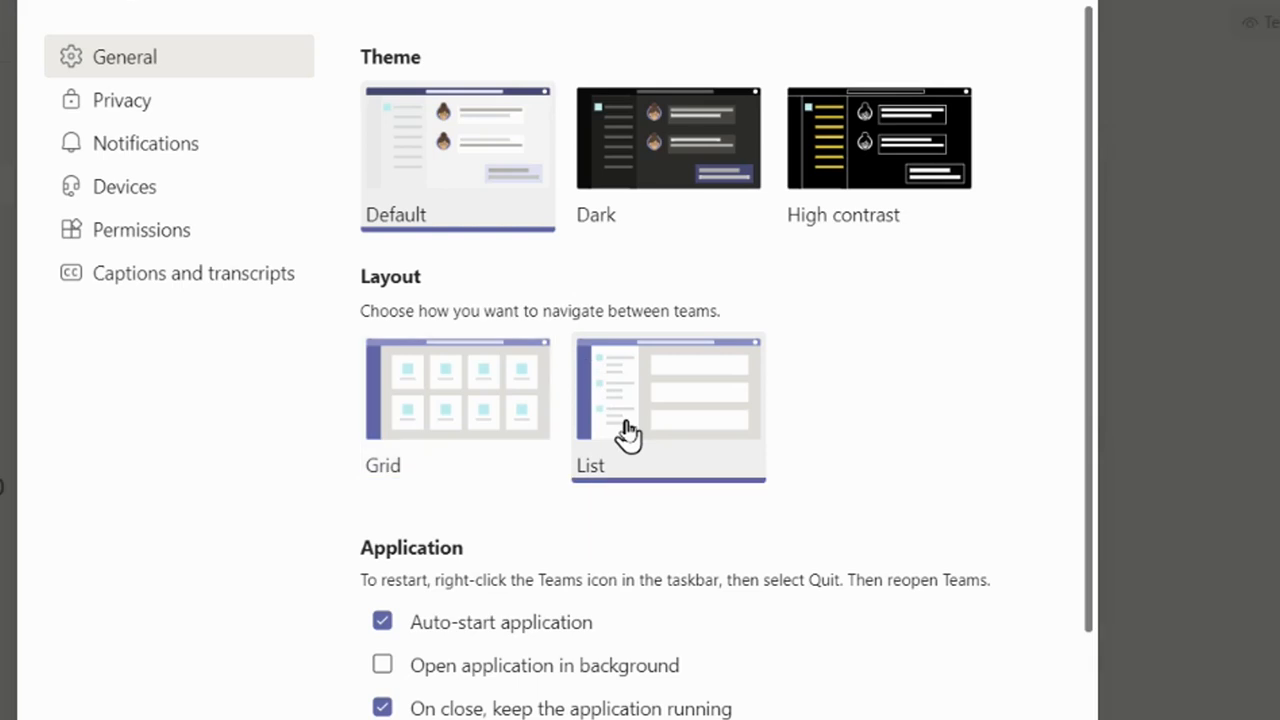
left_click(471, 394)
left_click(678, 160)
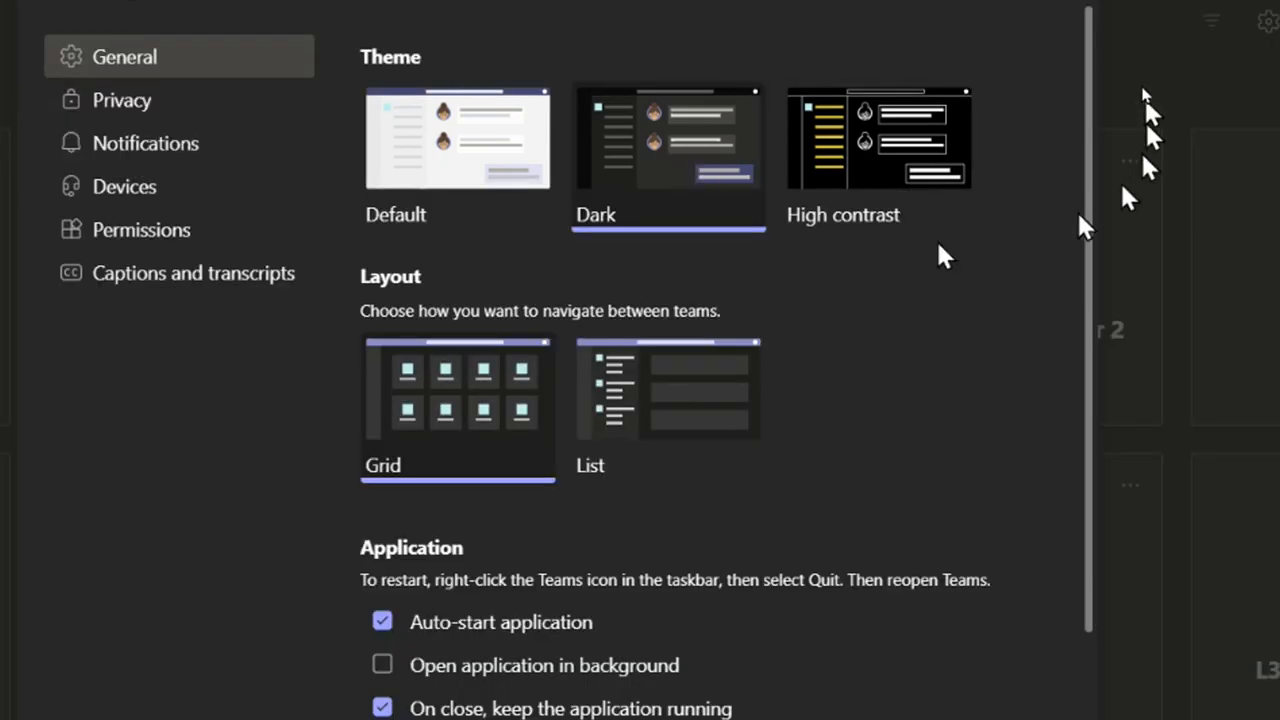
left_click(1048, 2)
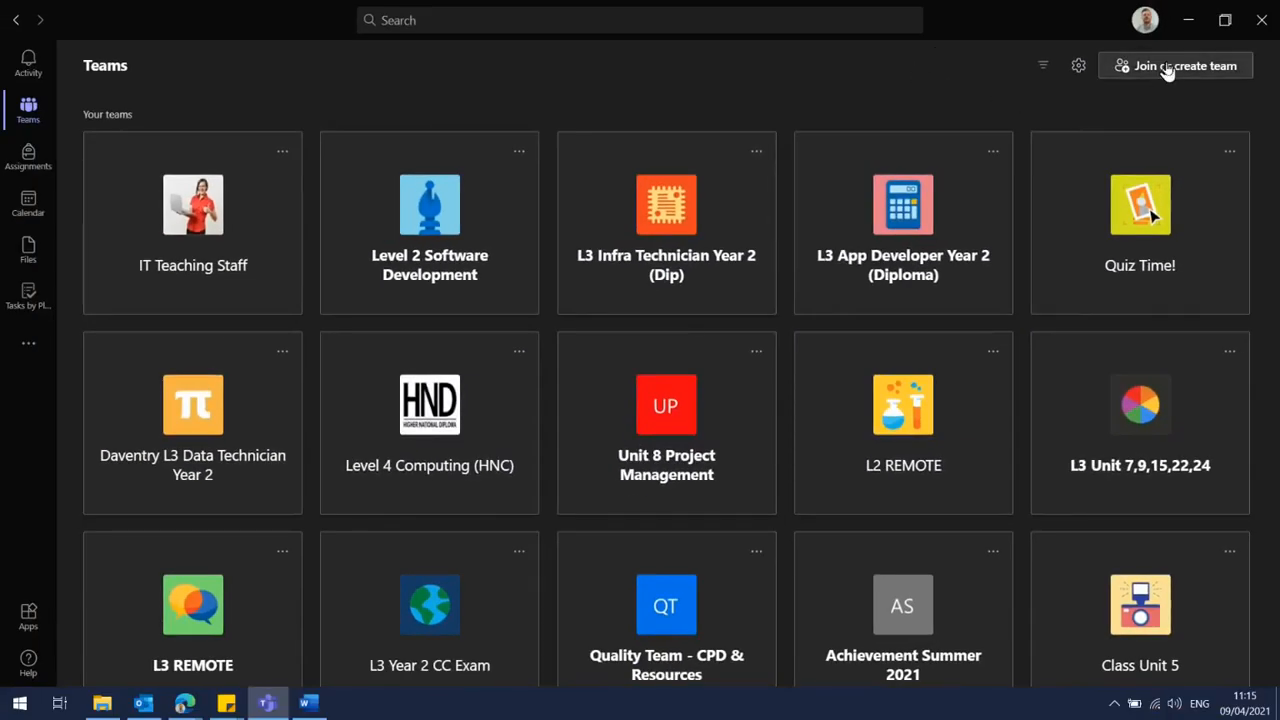
- Create a team of the Staff type named "Staff Example" with privacy set to Private
left_click(1167, 67)
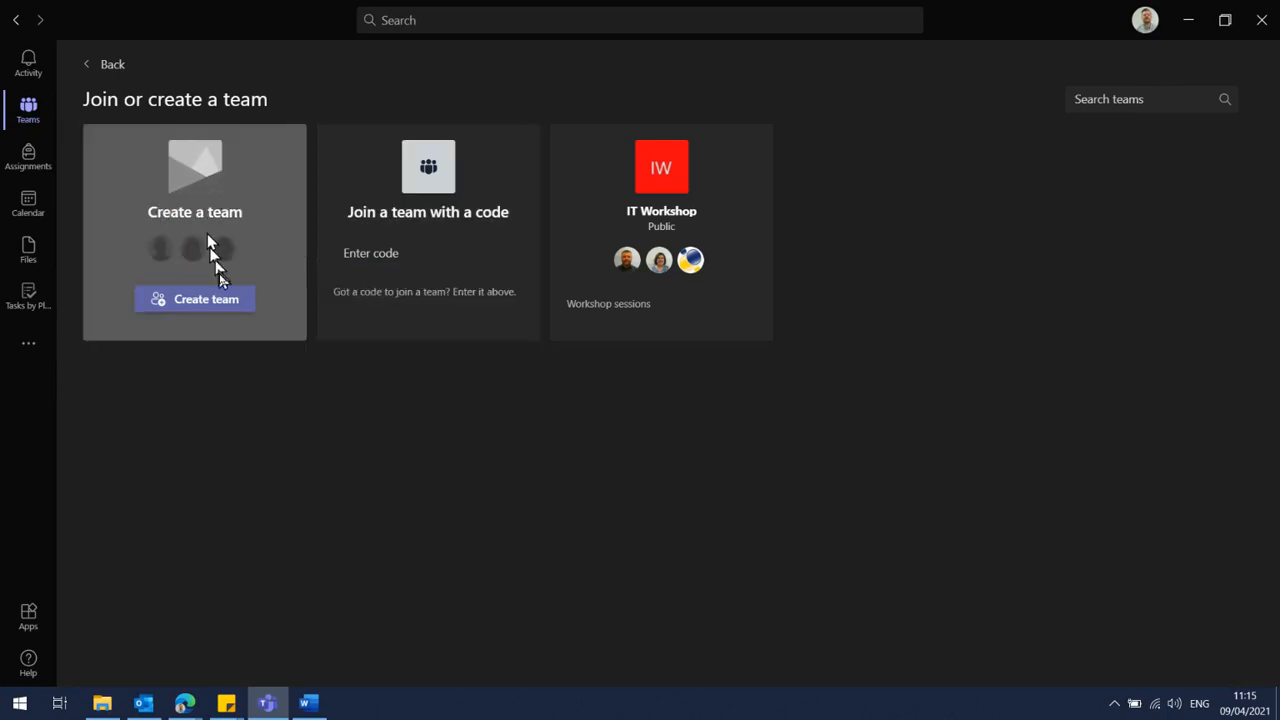
left_click(222, 300)
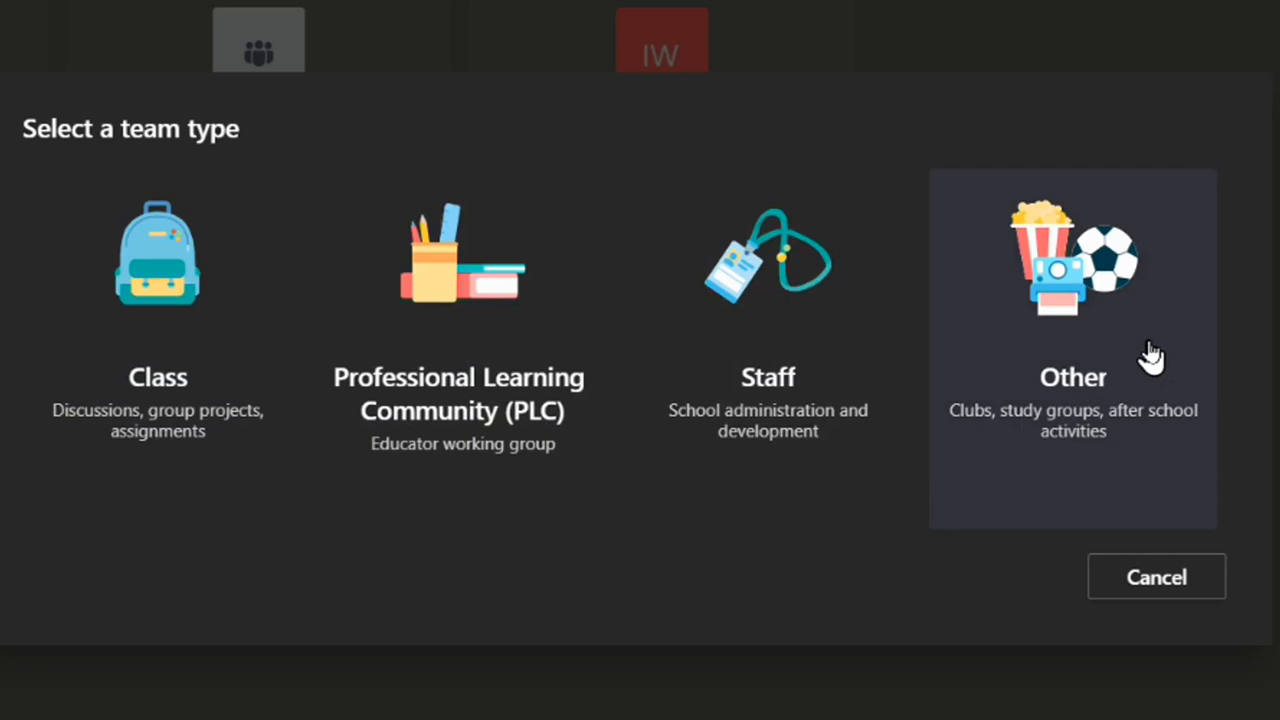
left_click(760, 338)
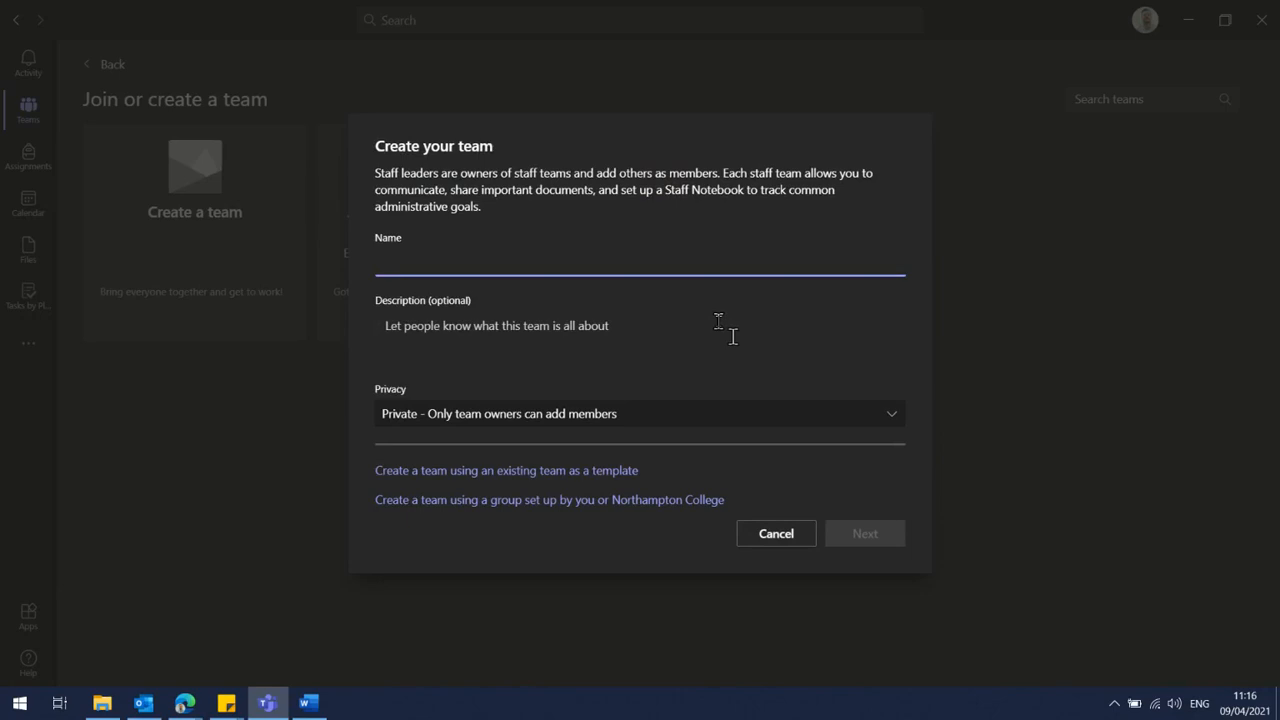
type("Staff")
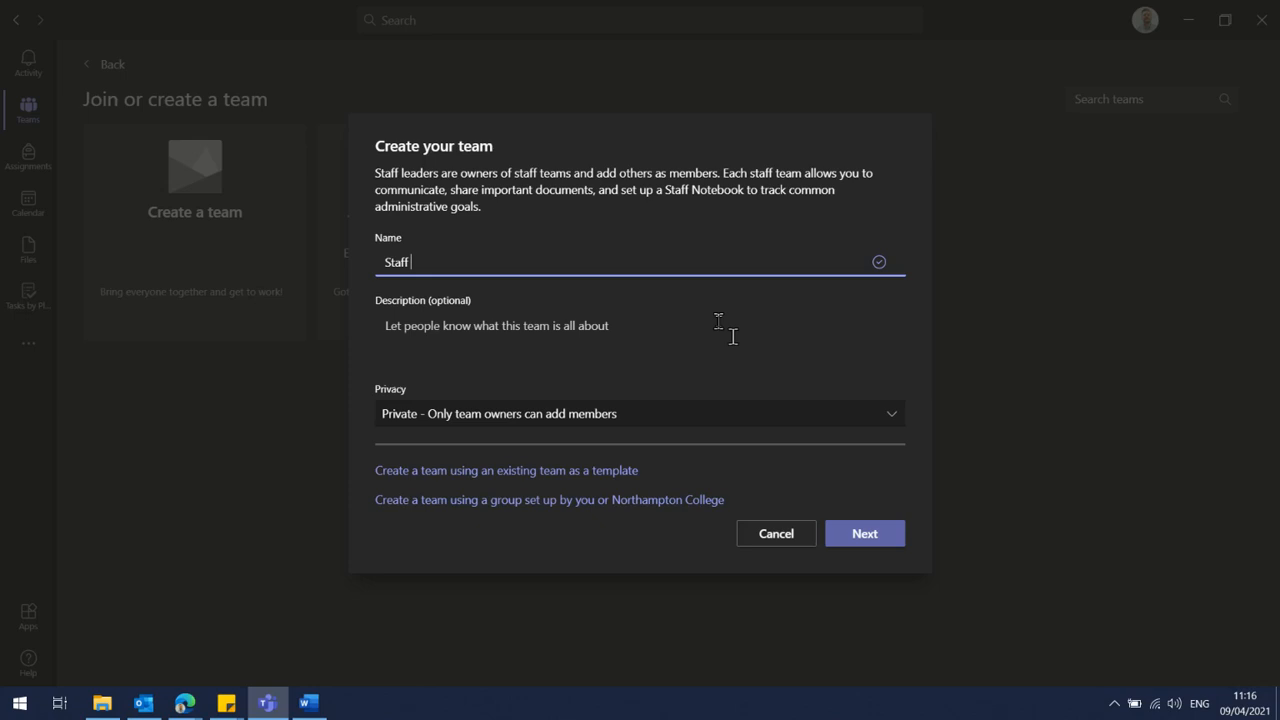
type("Example")
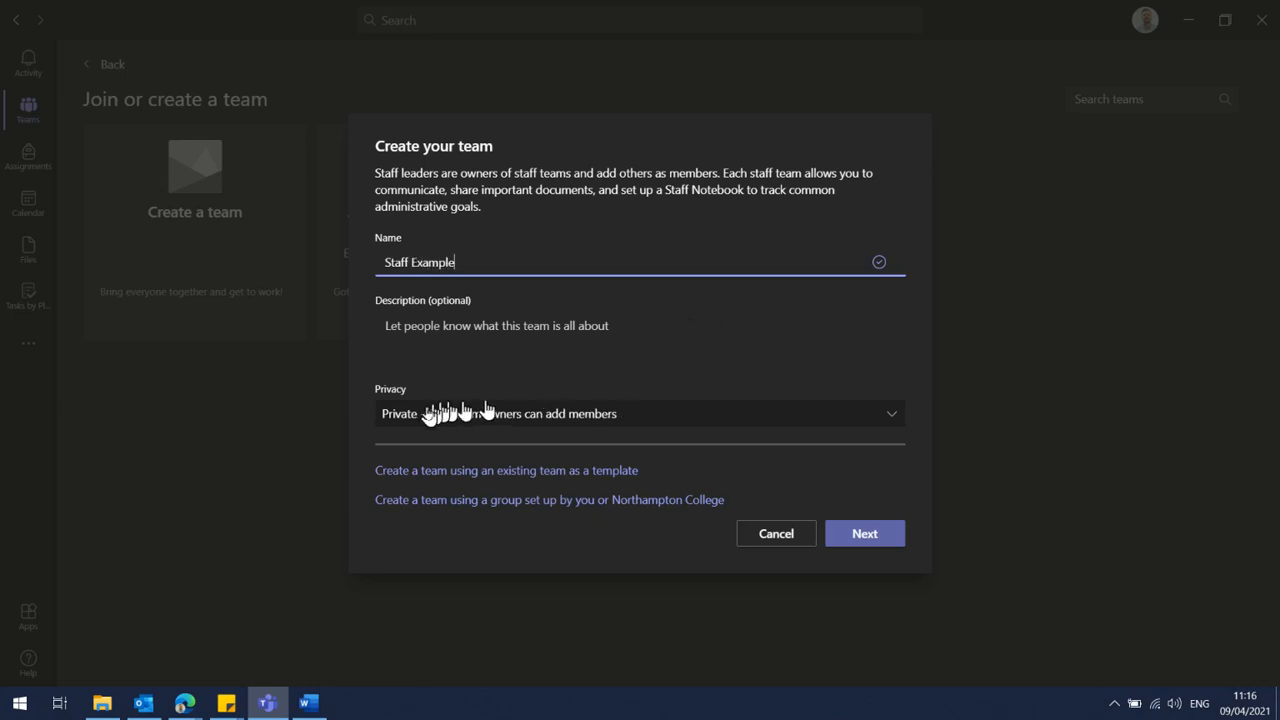
left_click(660, 420)
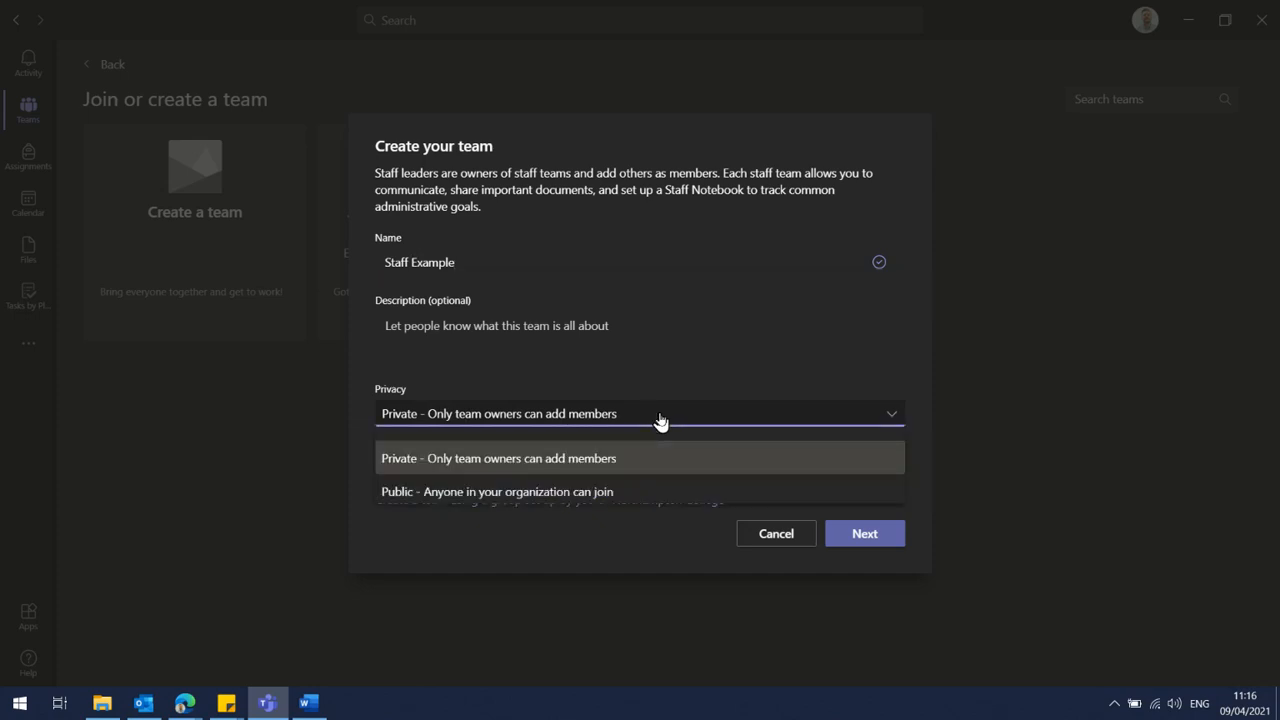
left_click(660, 420)
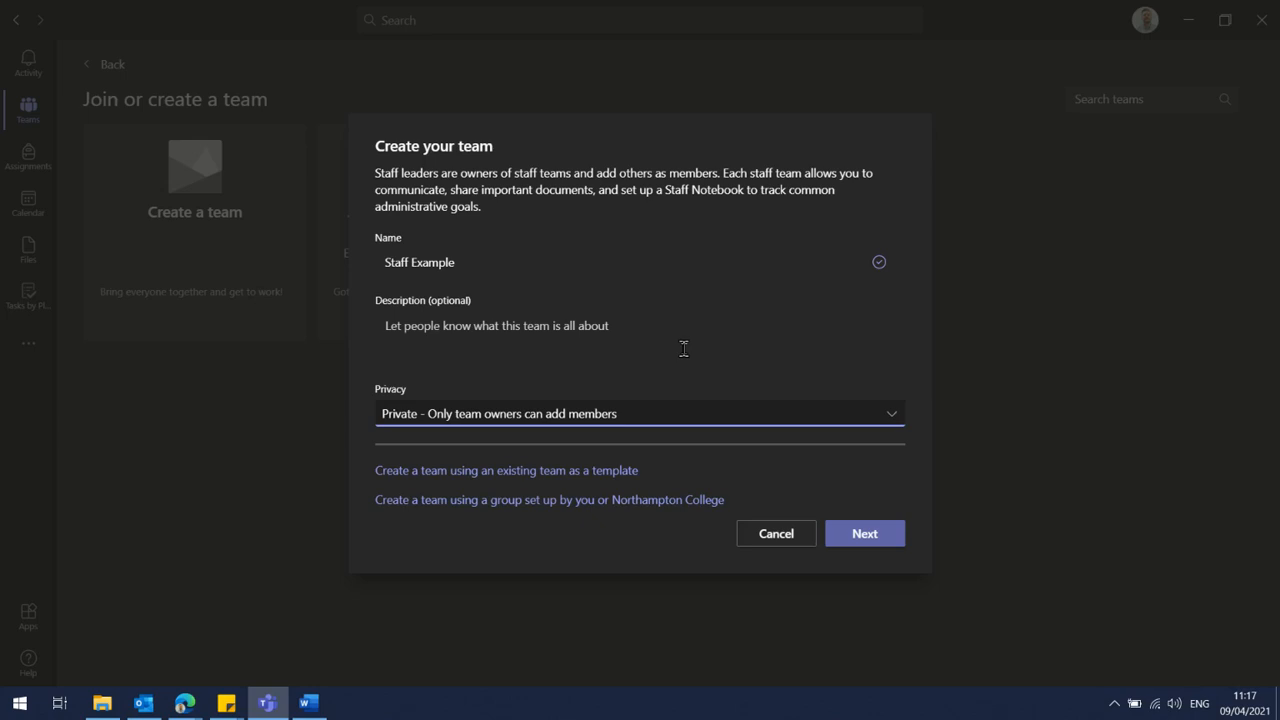
left_click(858, 533)
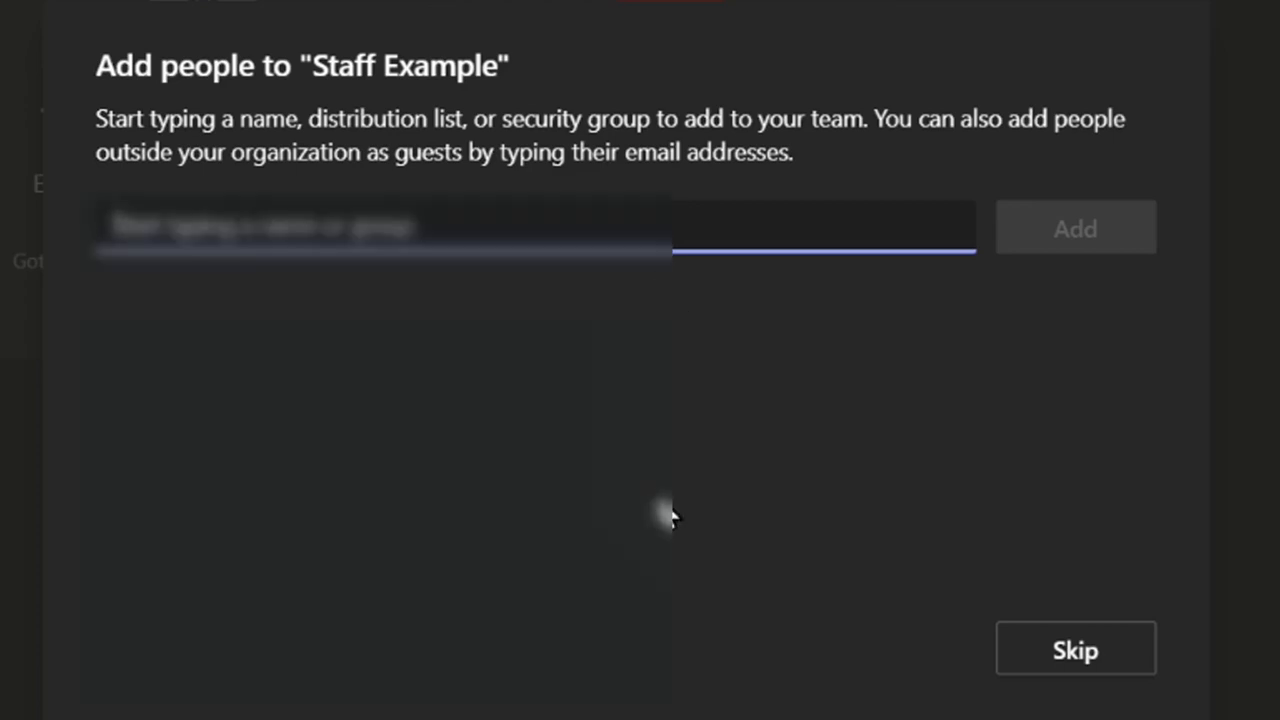
- Search for a colleague by first name as a possible team member, and leave the member dialog without adding anyone
type("nick")
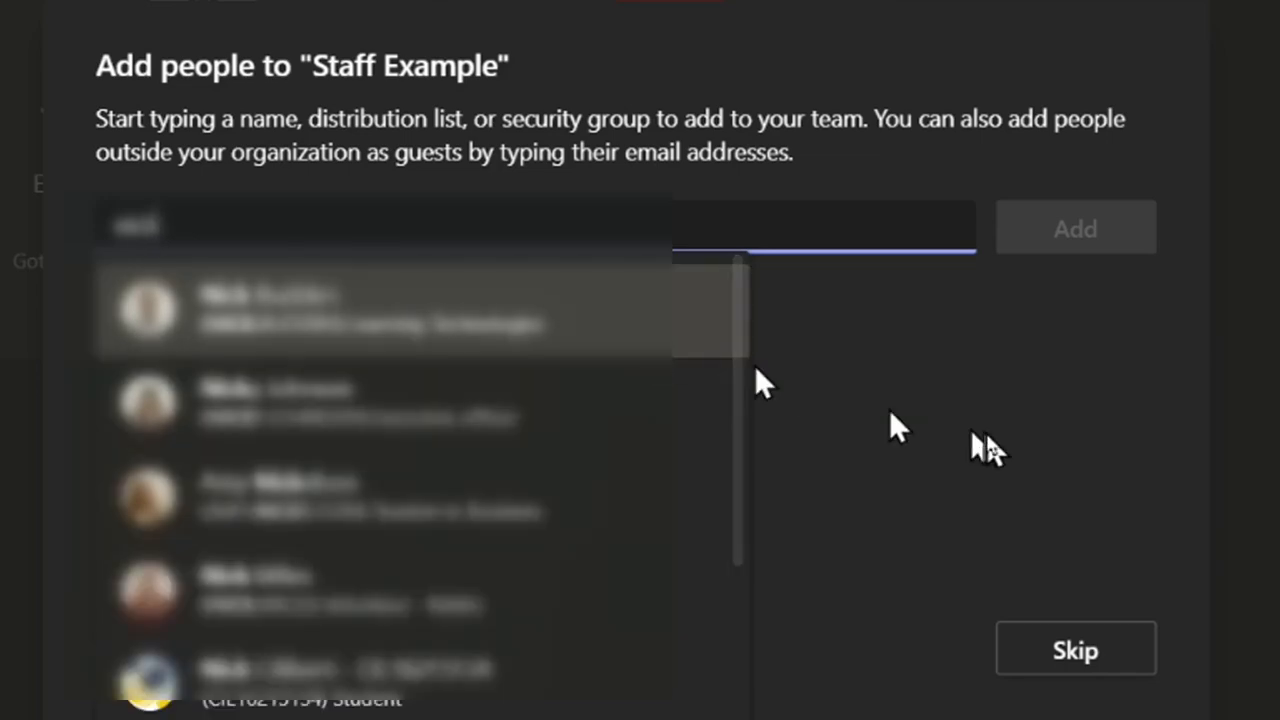
left_click(986, 449)
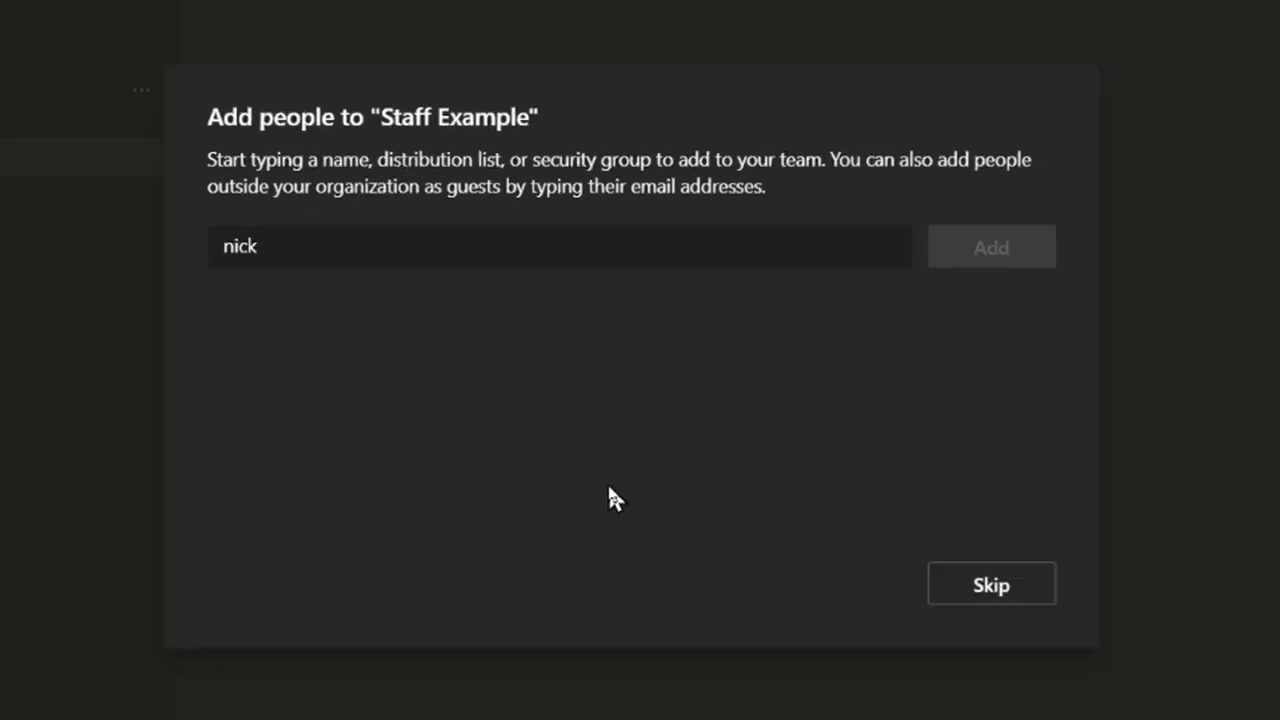
key("Escape")
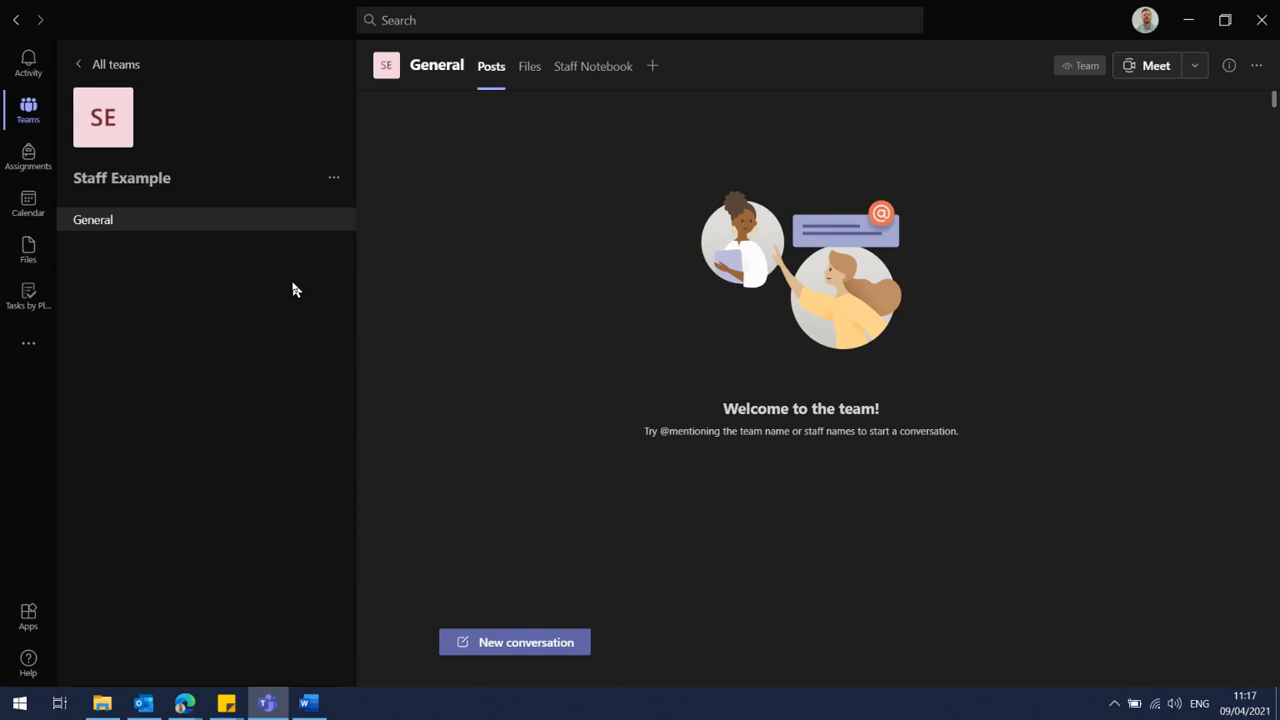
- Go back to the overview of all teams, find the Staff Example team and open it
left_click(30, 113)
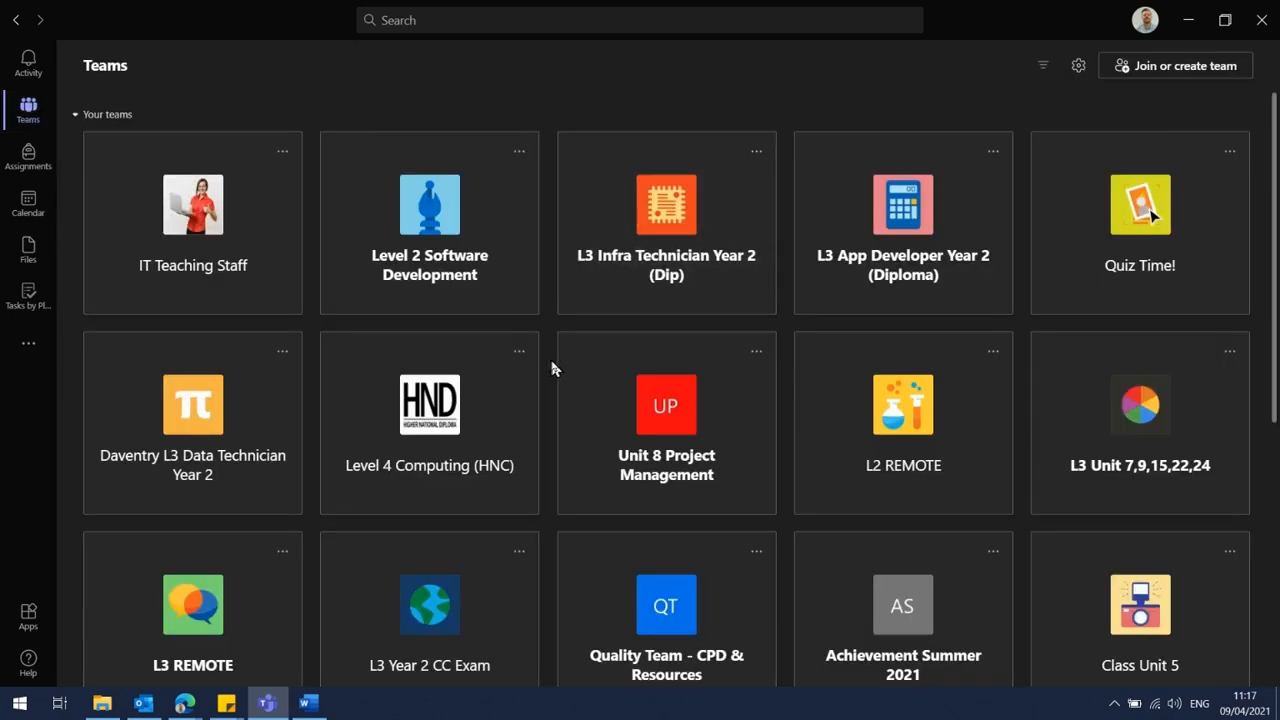
scroll(555, 369, "down", 5)
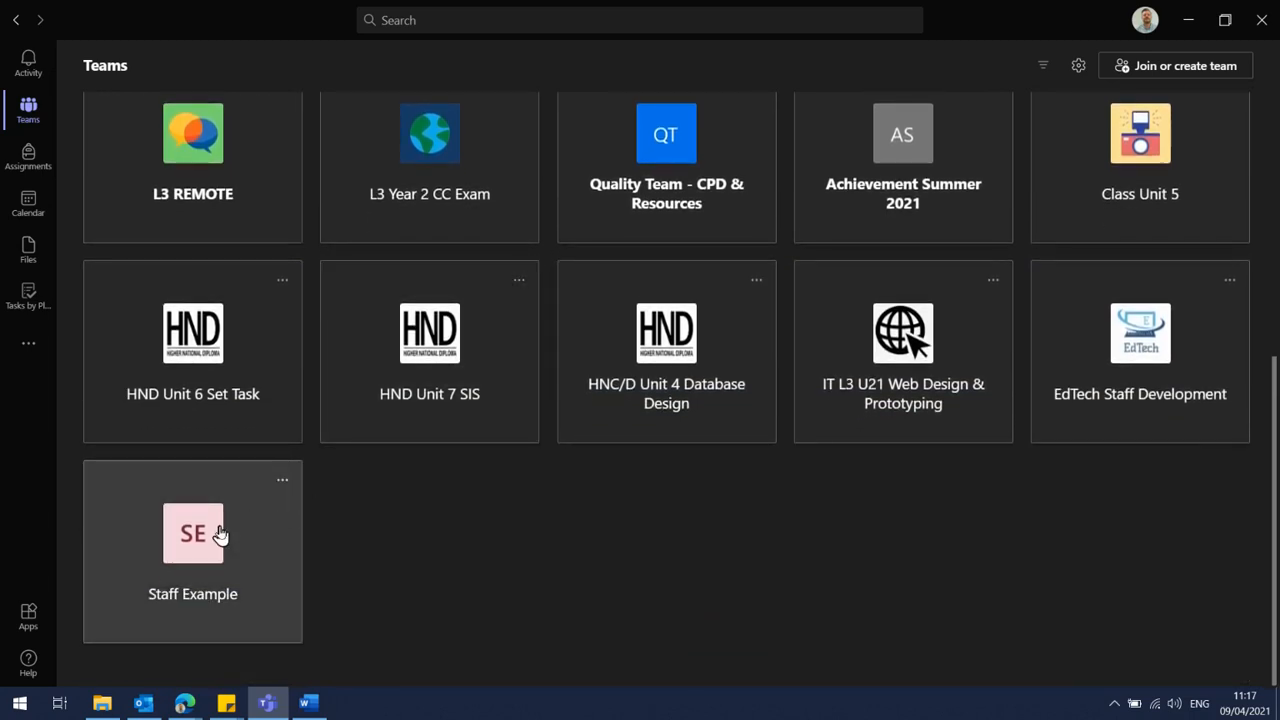
left_click(219, 535)
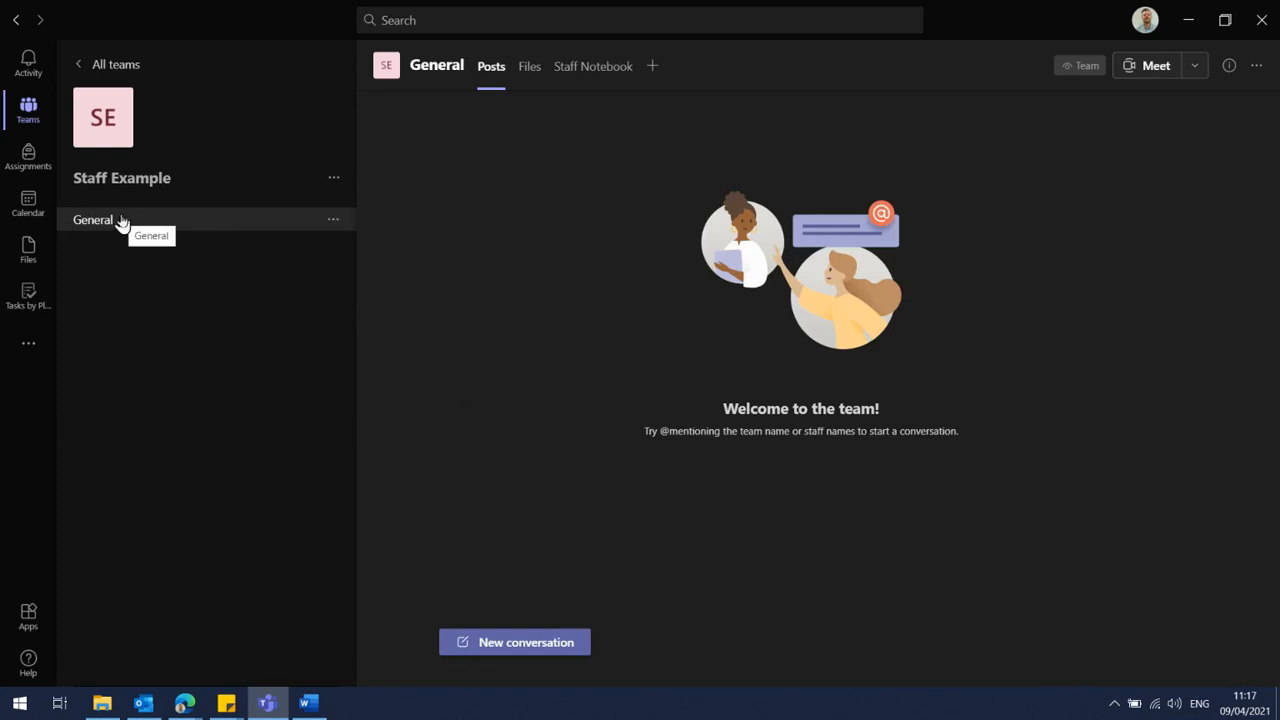
- Browse the avatars offered in the Staff Example team details and cancel the update
left_click(117, 133)
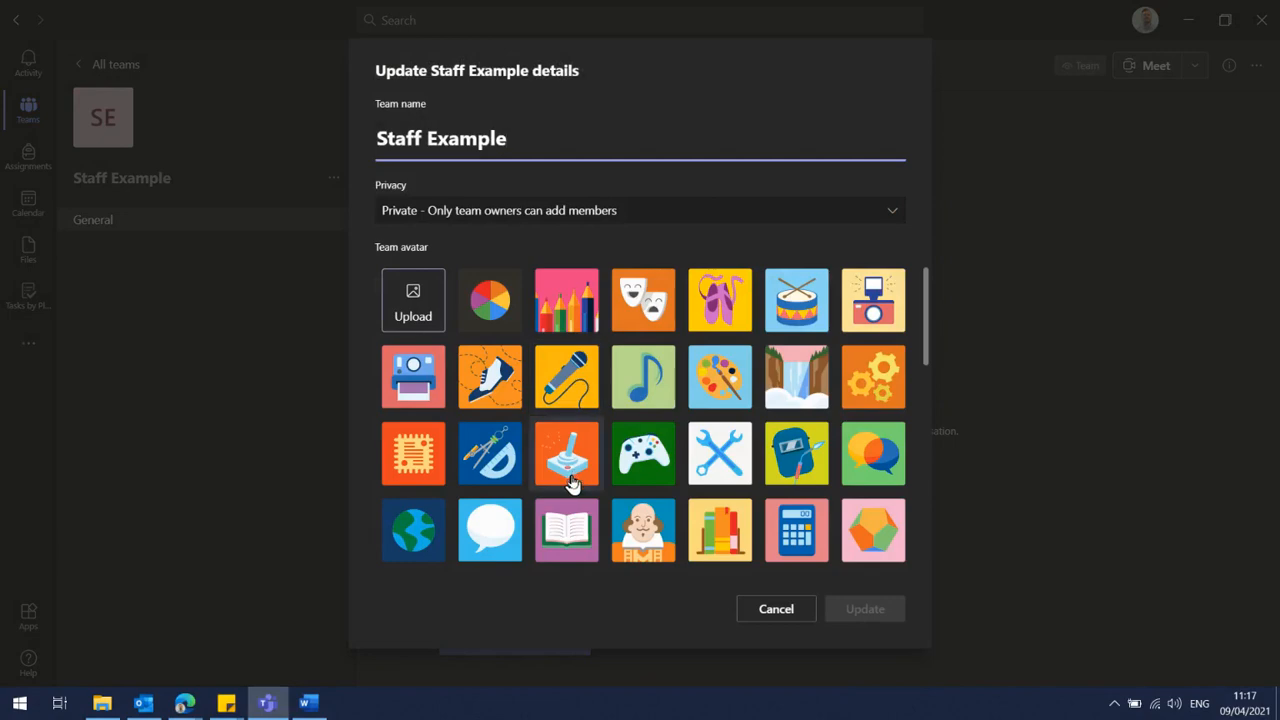
scroll(575, 485, "down", 10)
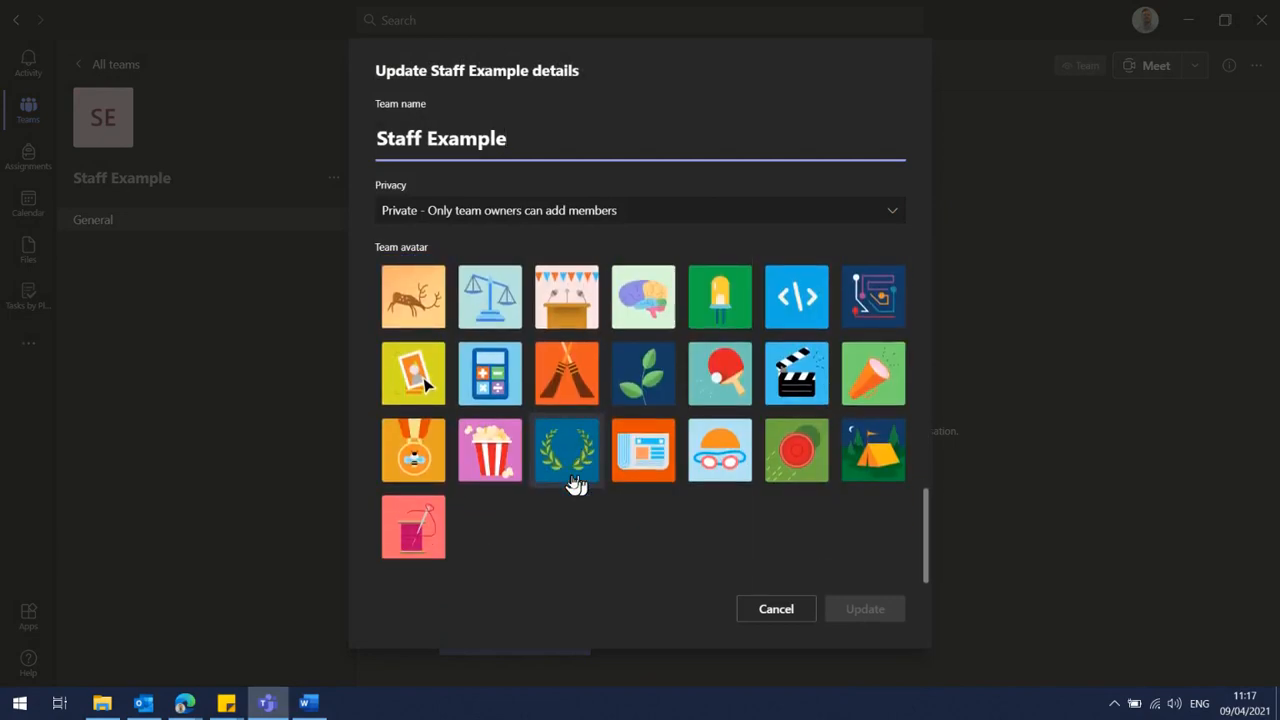
scroll(577, 485, "up", 10)
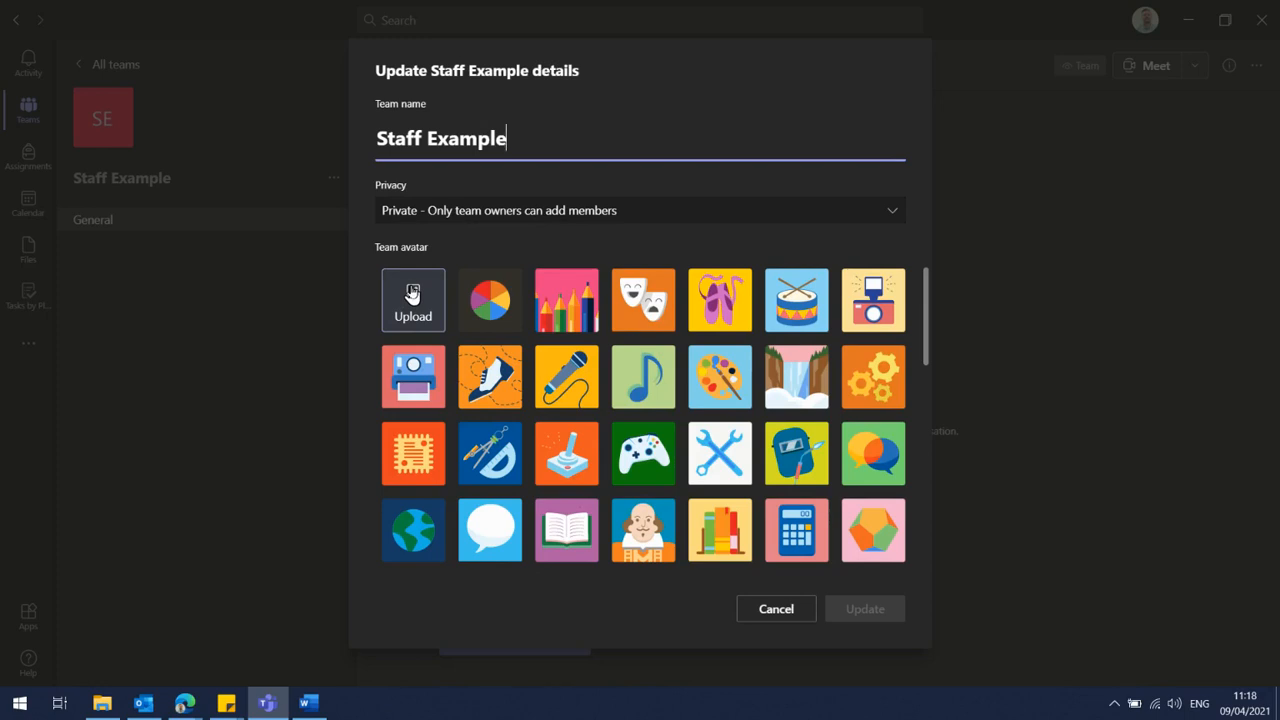
left_click(776, 609)
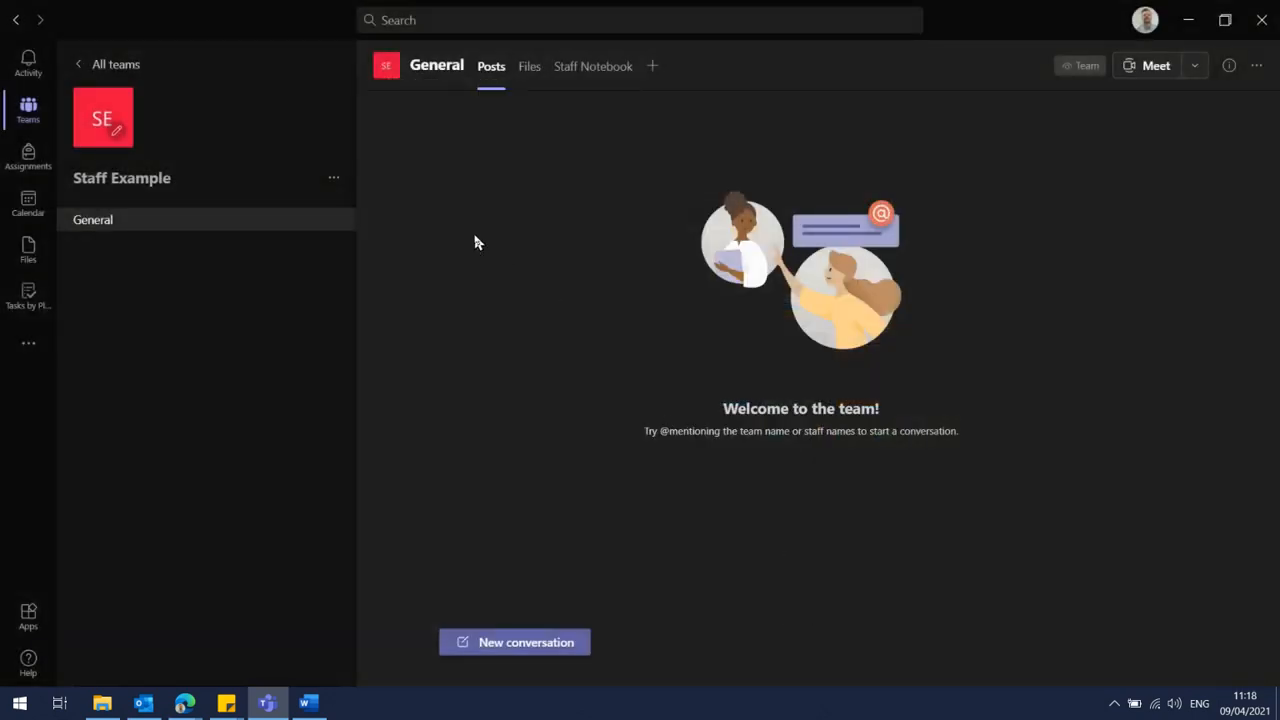
- View the Files and Staff Notebook pages of the General channel
left_click(529, 74)
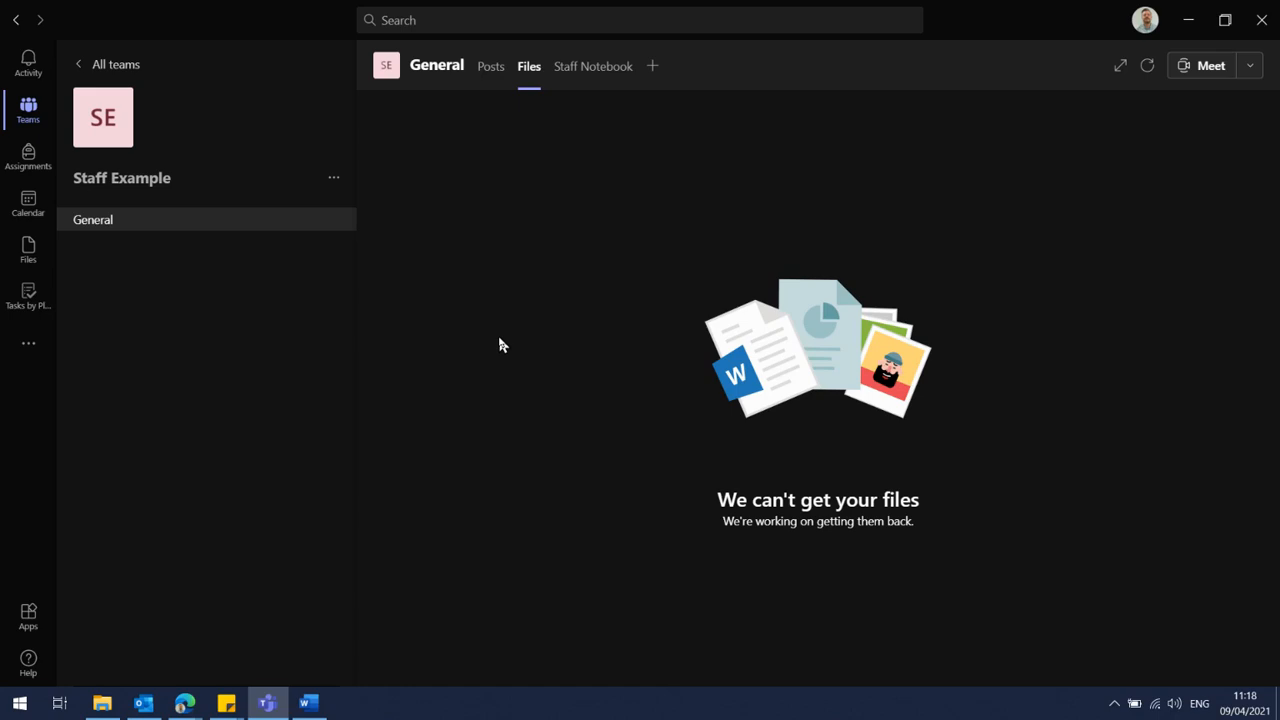
left_click(607, 89)
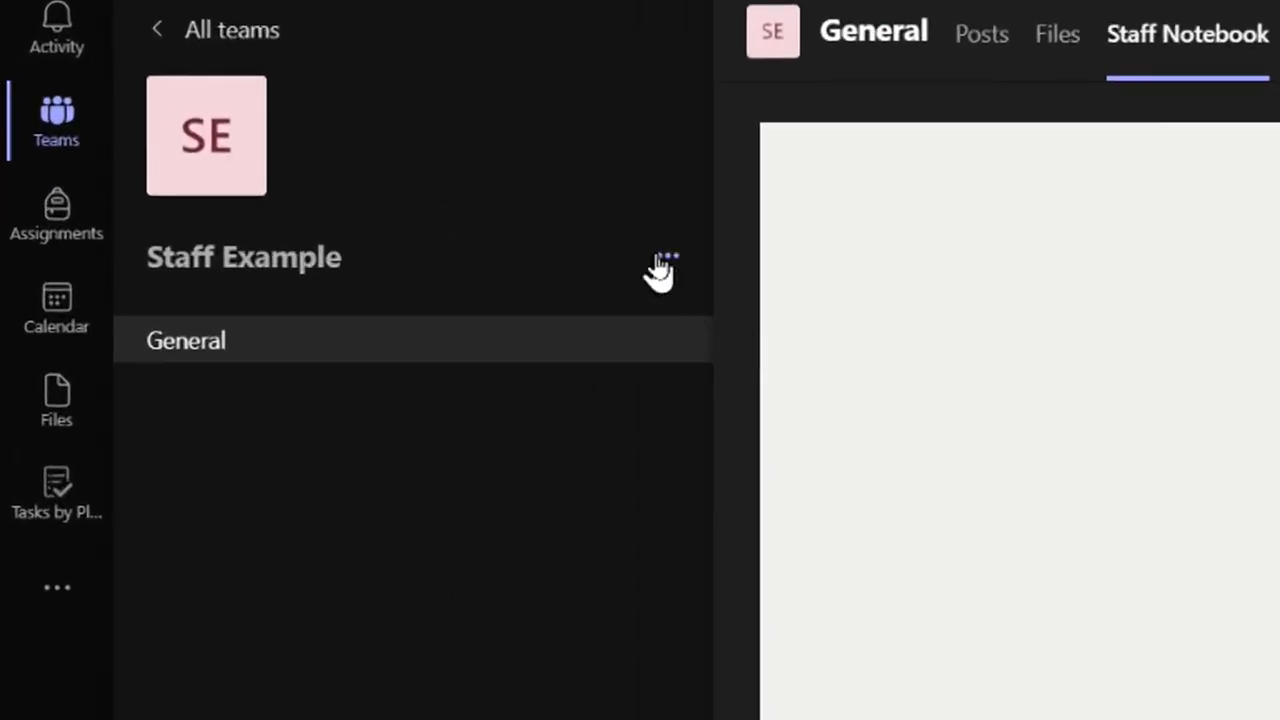
- Generate a team code in the Staff Example team's settings, and show it full screen before returning to the settings
left_click(664, 260)
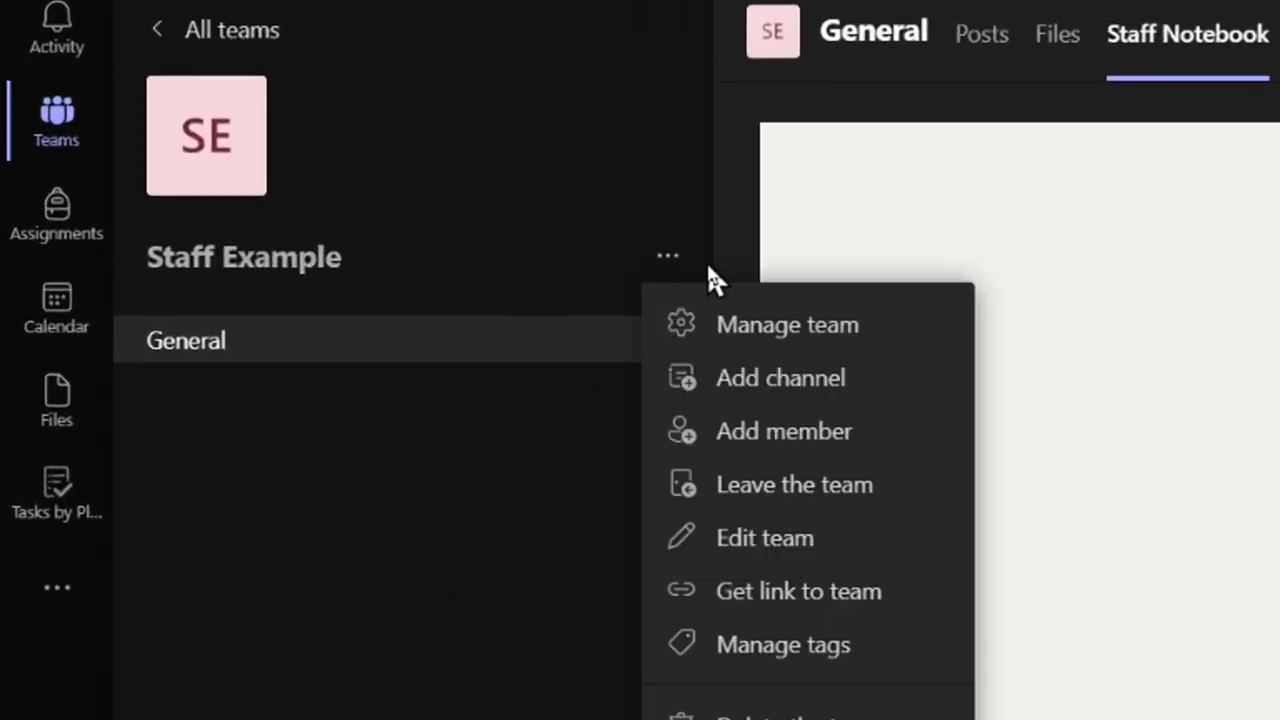
left_click(760, 328)
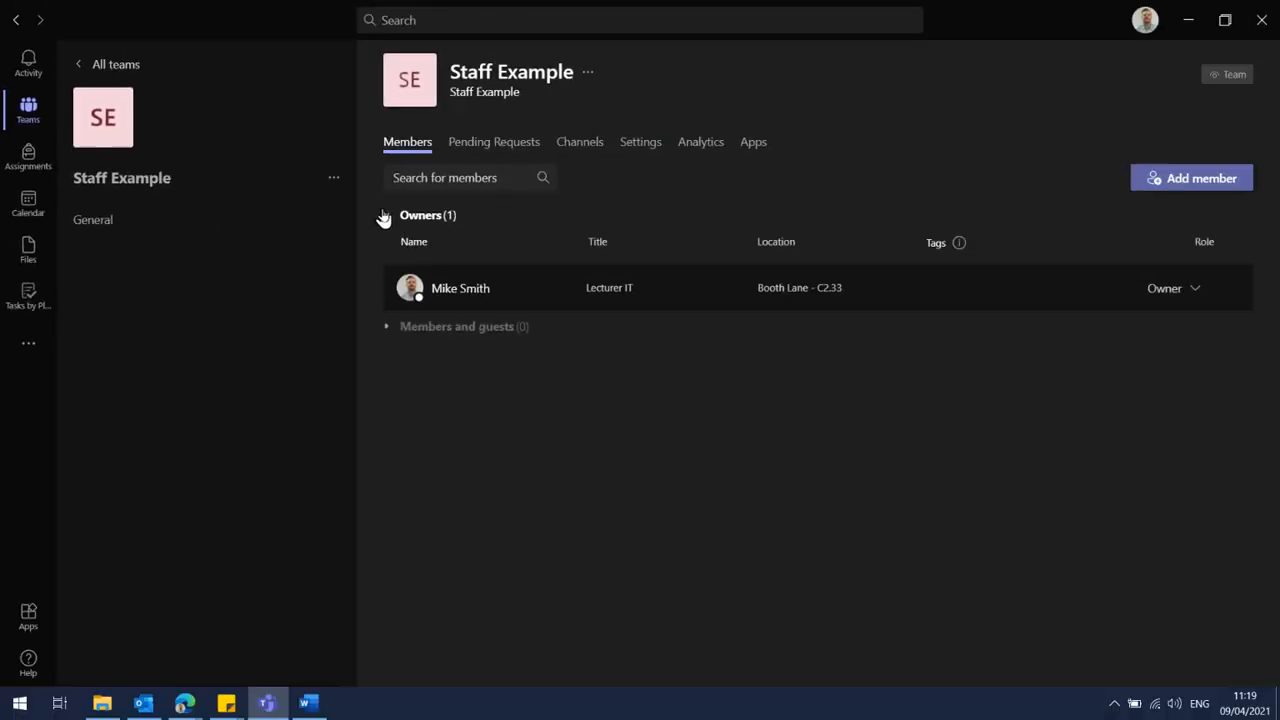
left_click(641, 145)
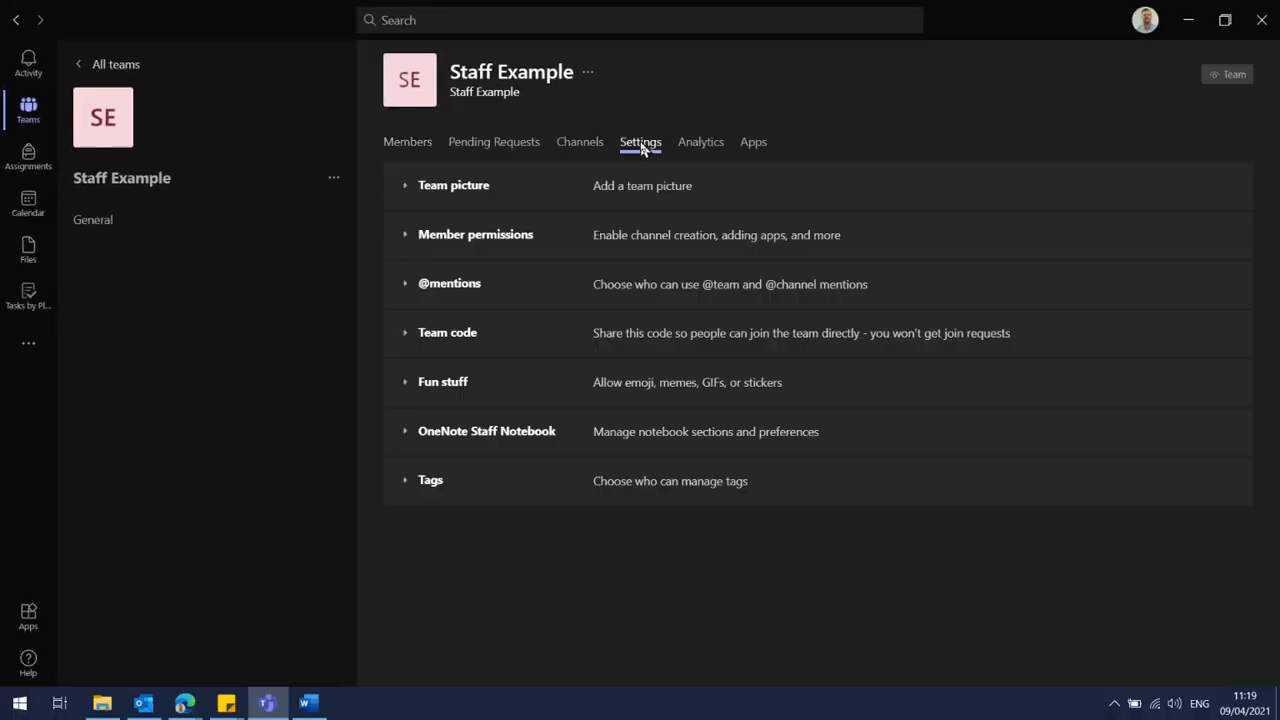
left_click(465, 384)
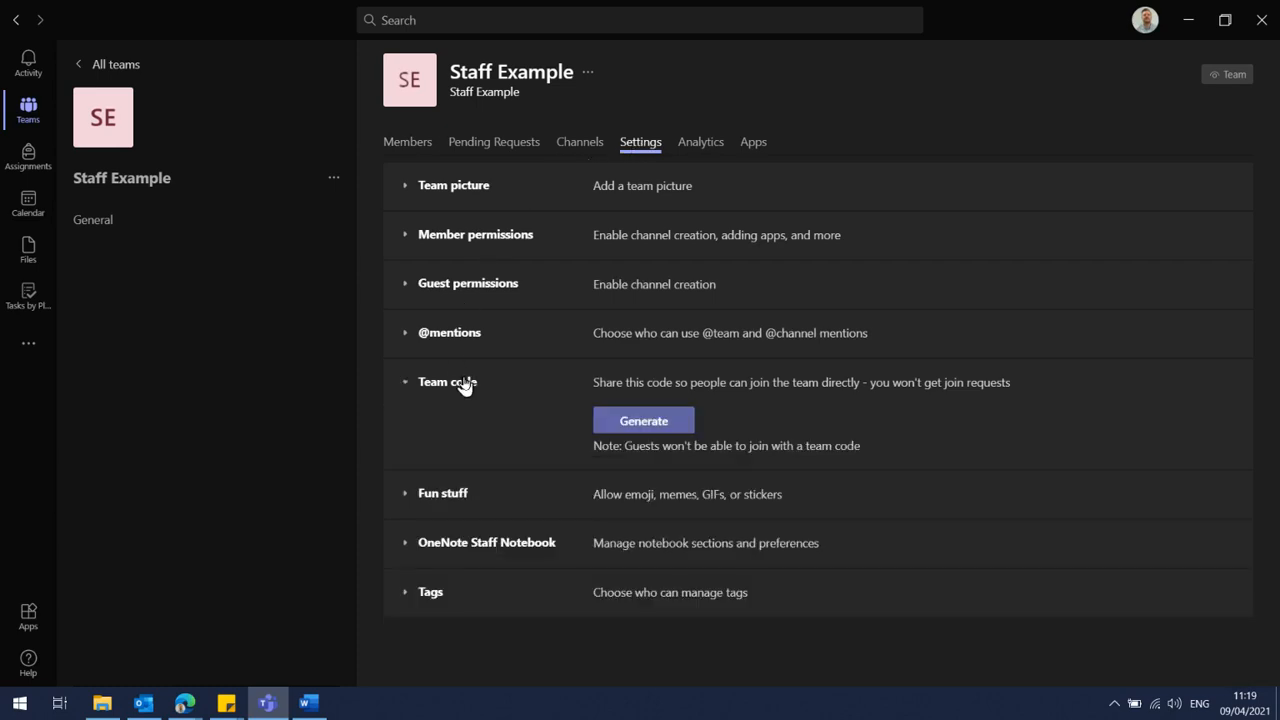
left_click(615, 421)
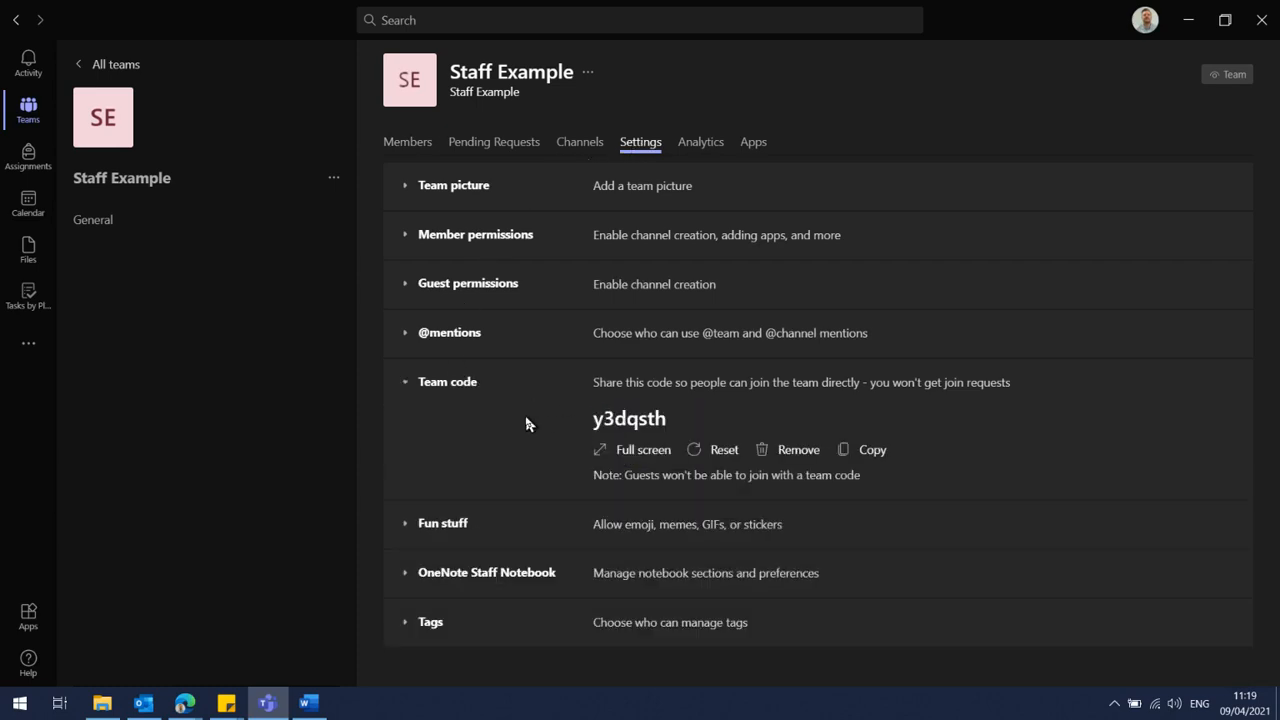
left_click(615, 452)
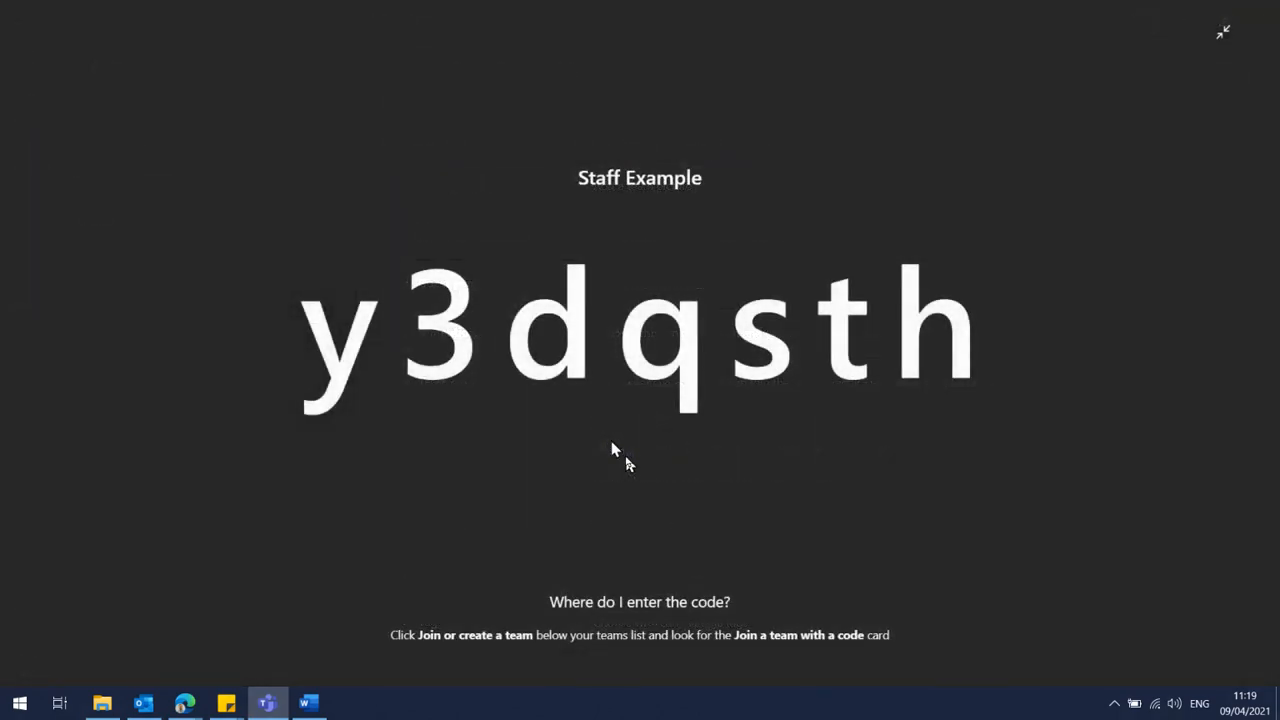
left_click(1225, 38)
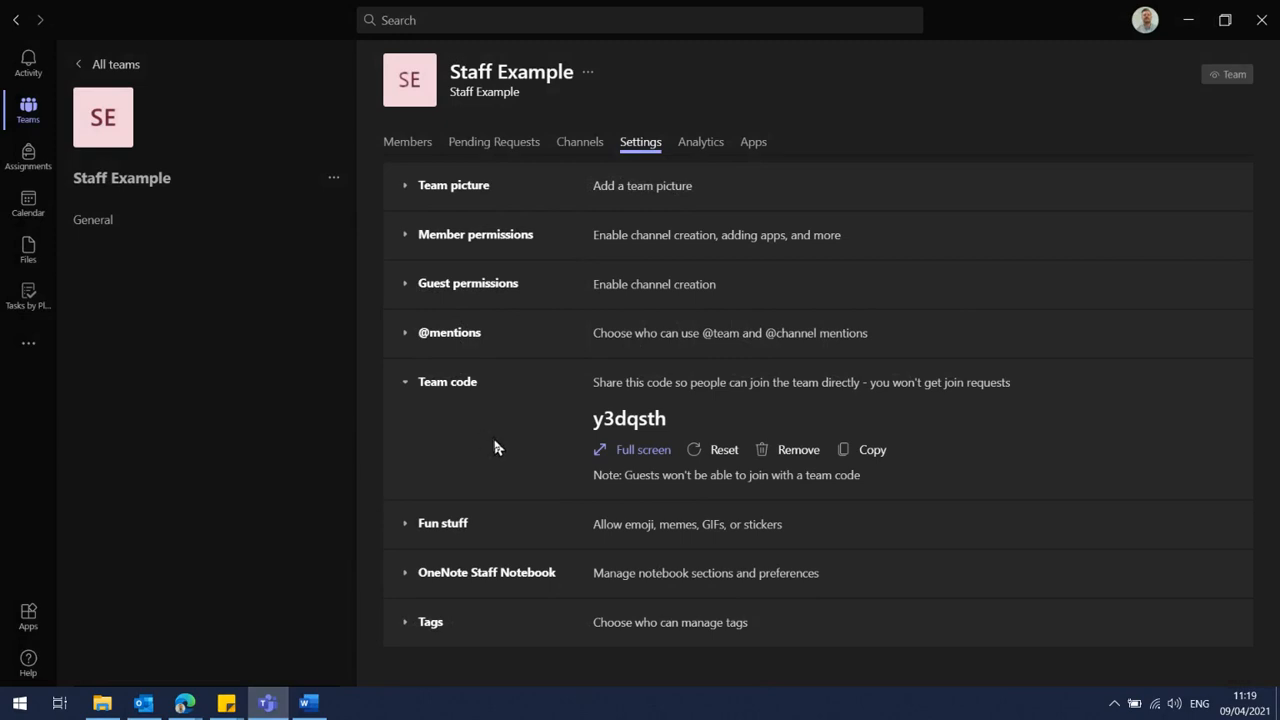
- Expand the team's Fun stuff settings and review the options for Giphy, stickers and custom memes
left_click(455, 525)
scroll(500, 430, "down", 2)
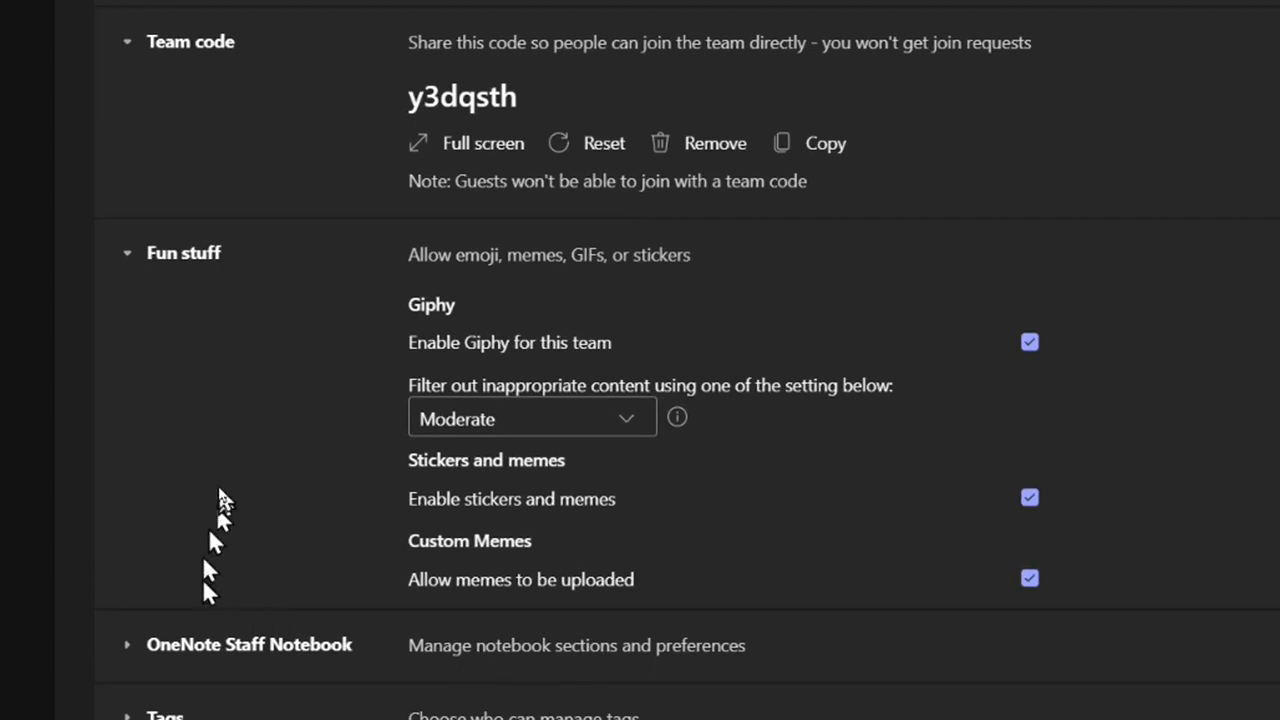
scroll(240, 468, "up", 3)
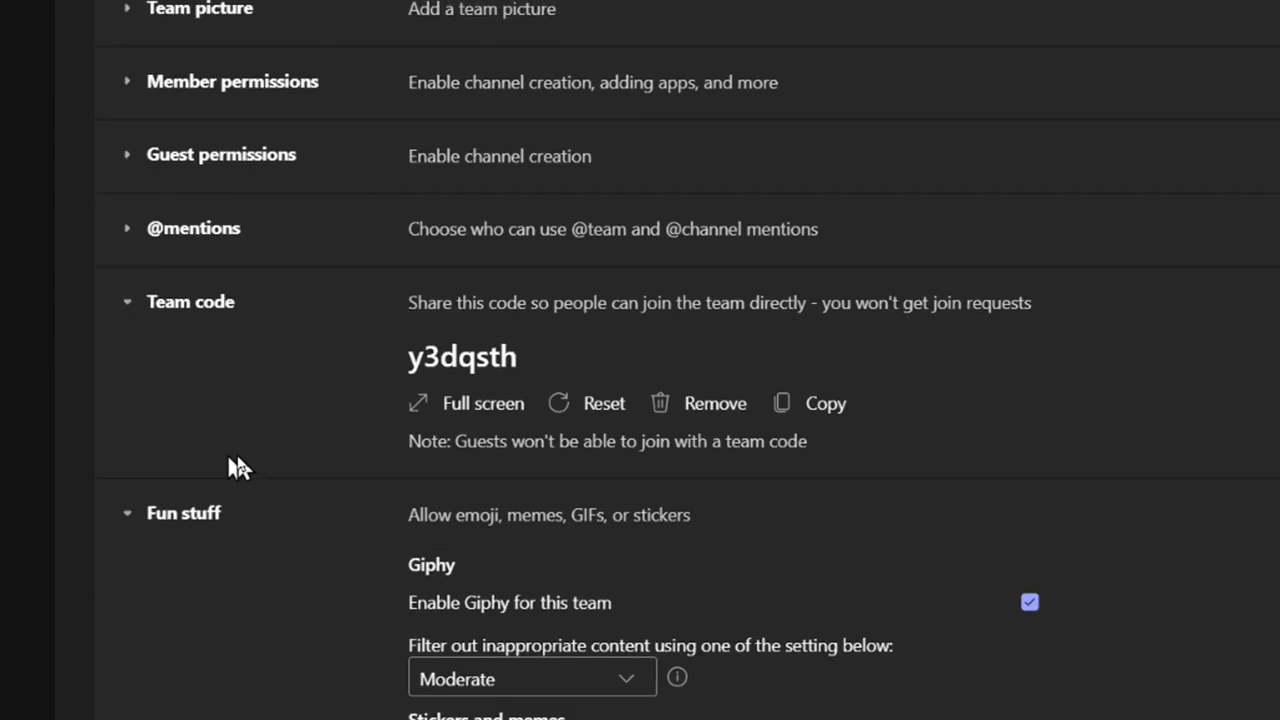
left_click(206, 234)
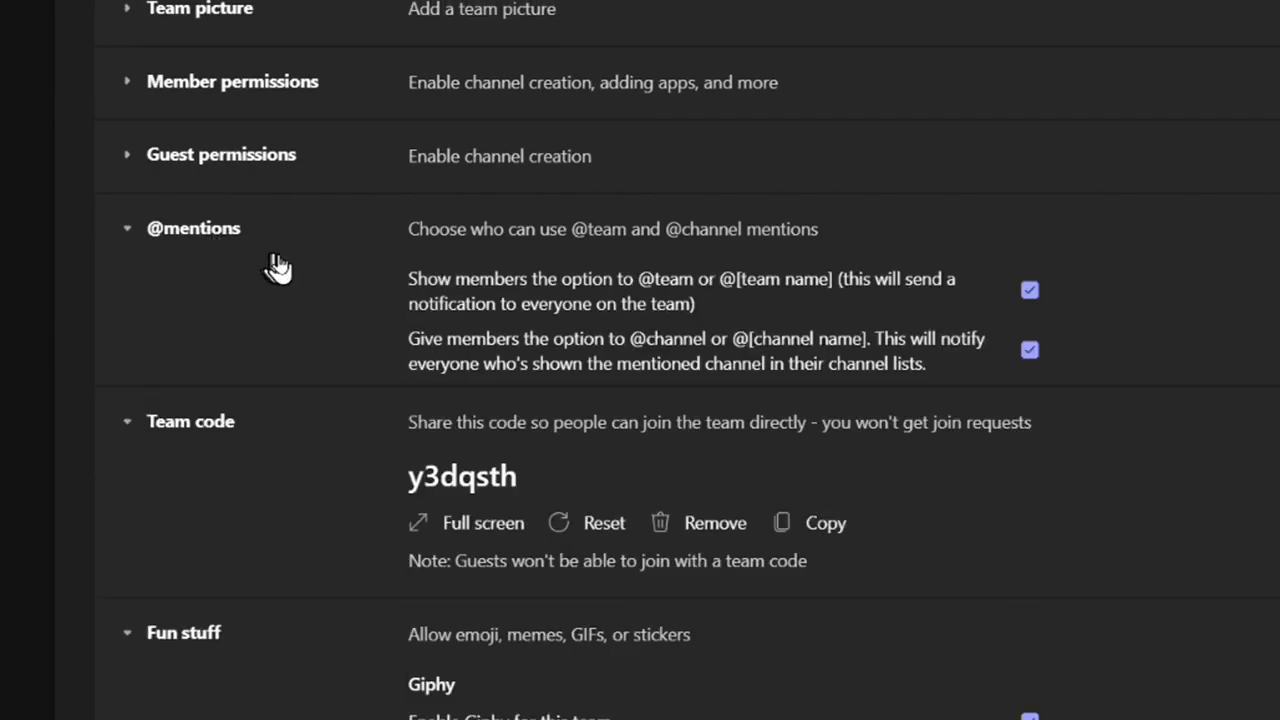
left_click(245, 160)
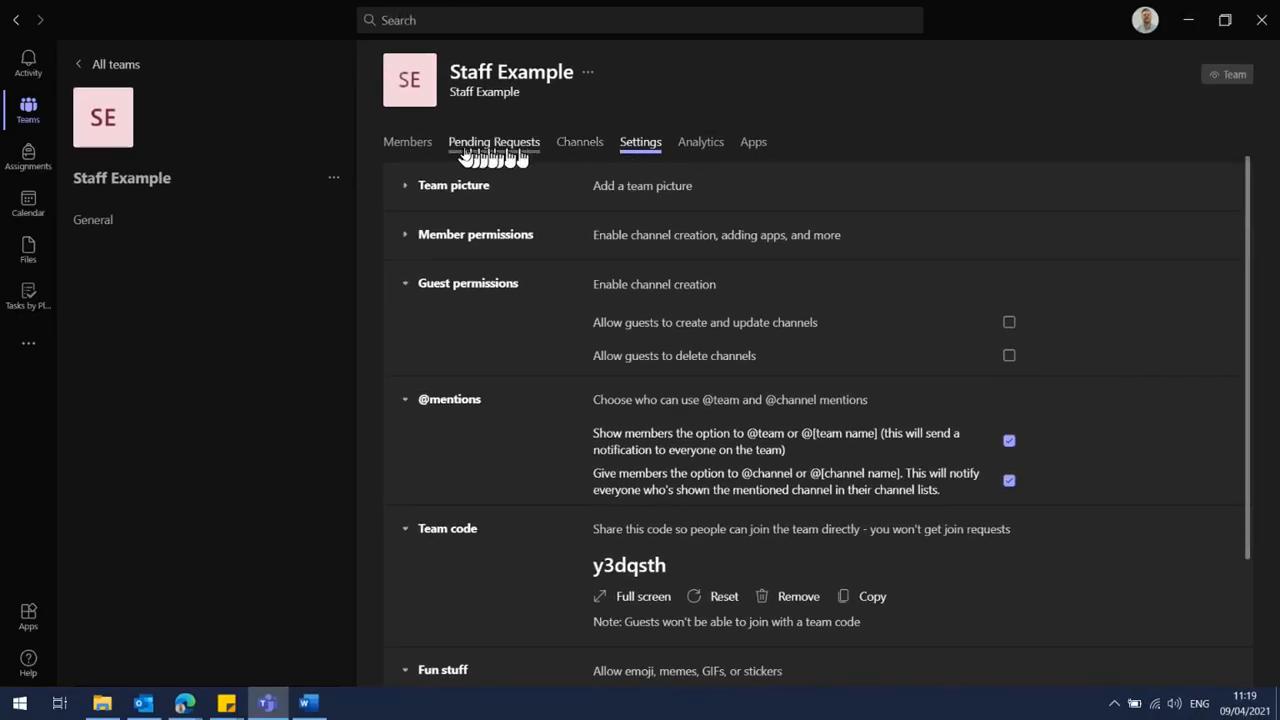
- View the Staff Example team's members and check the role options offered for its owner without changing the role
left_click(408, 143)
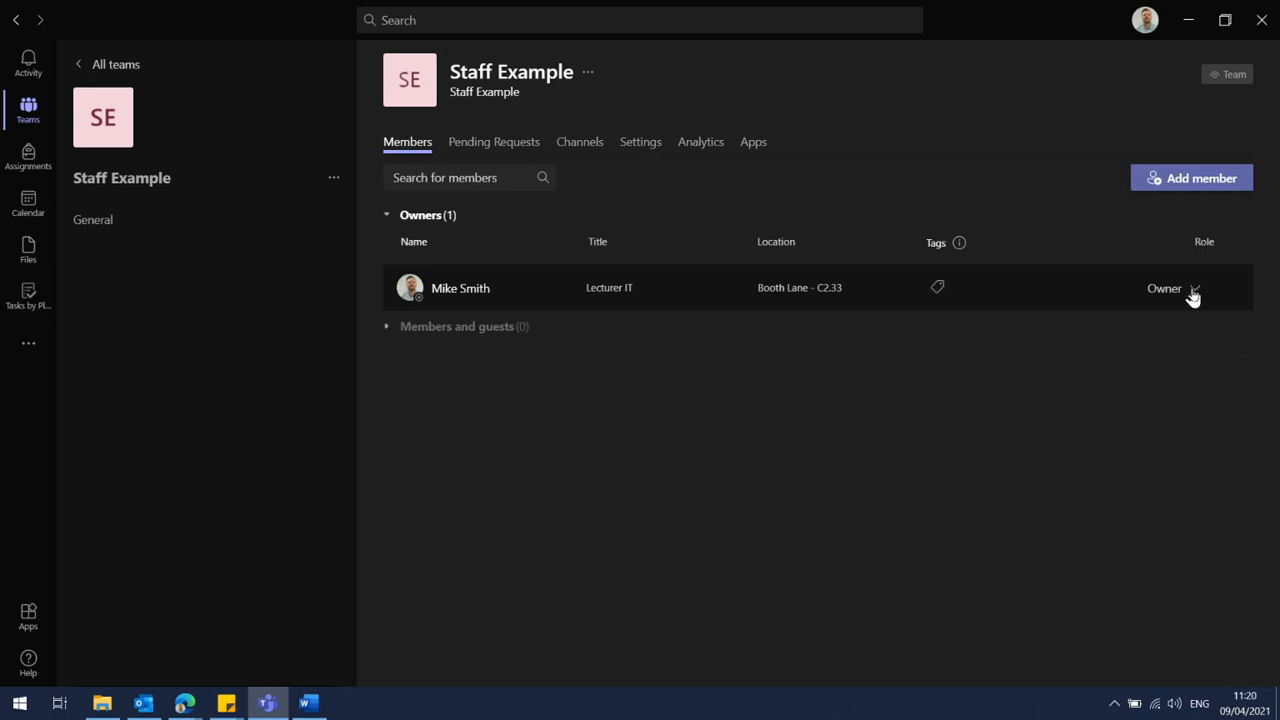
left_click(1194, 290)
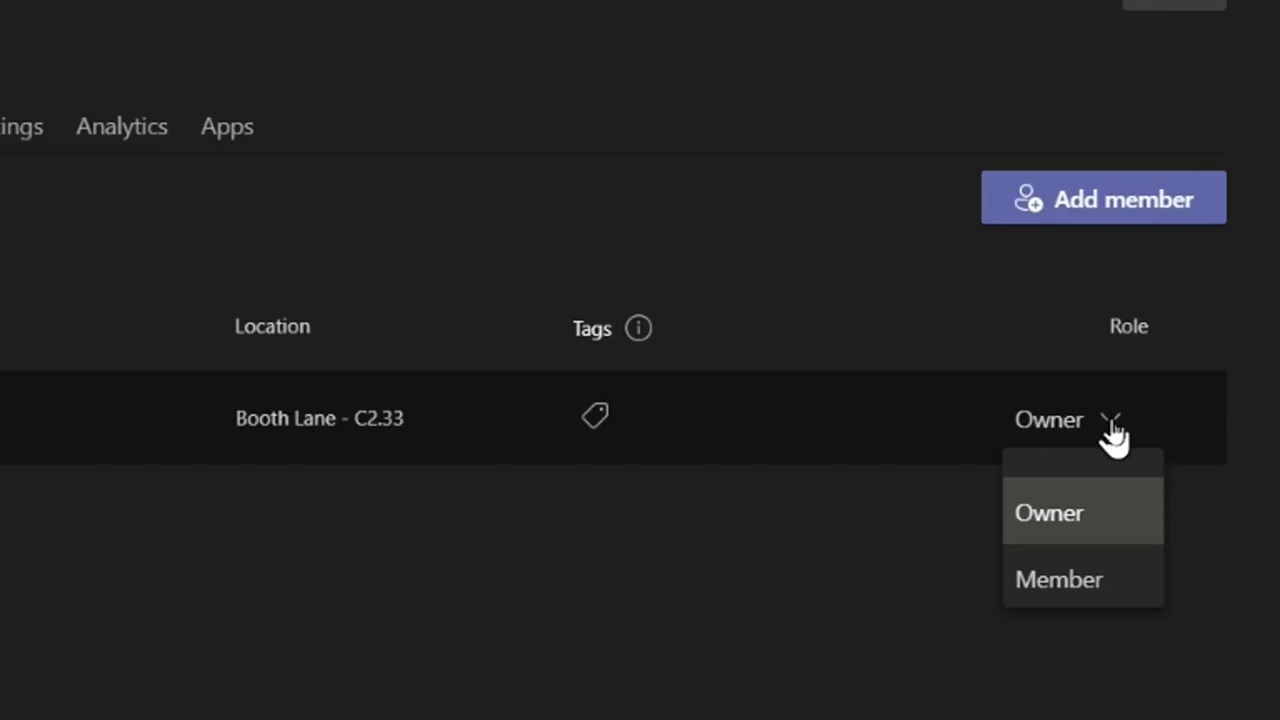
left_click(1113, 425)
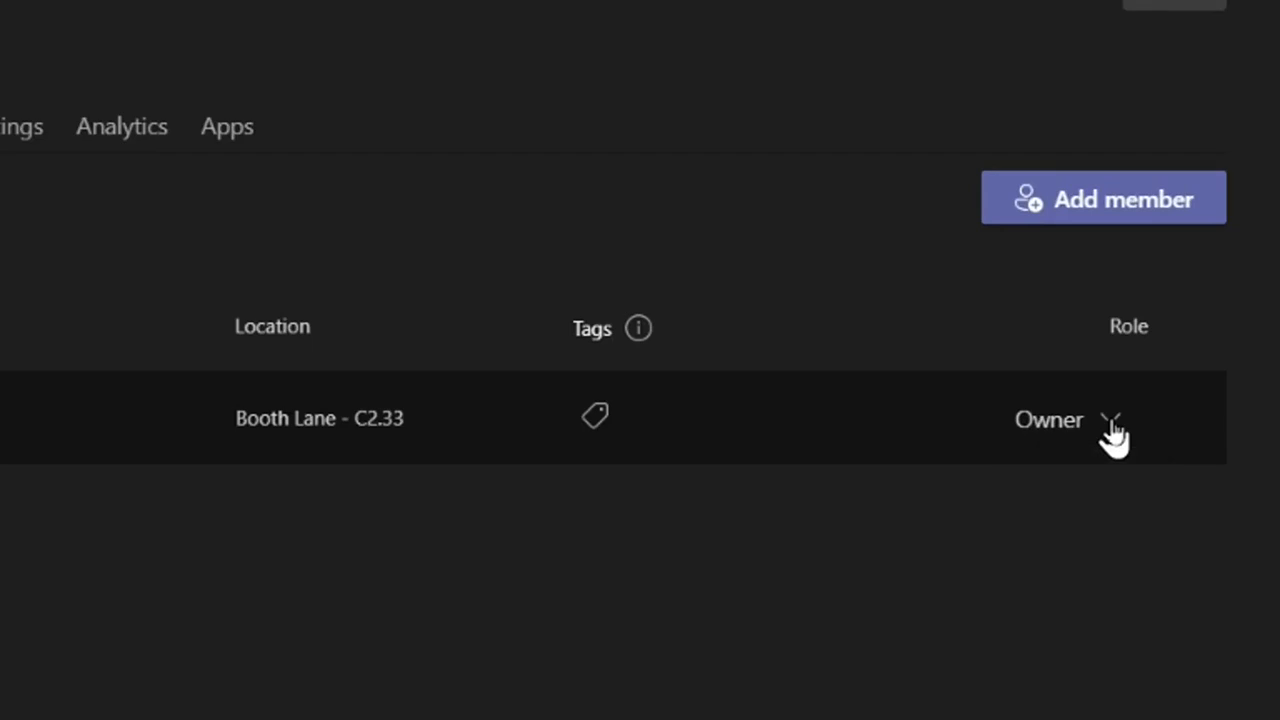
left_click(1110, 424)
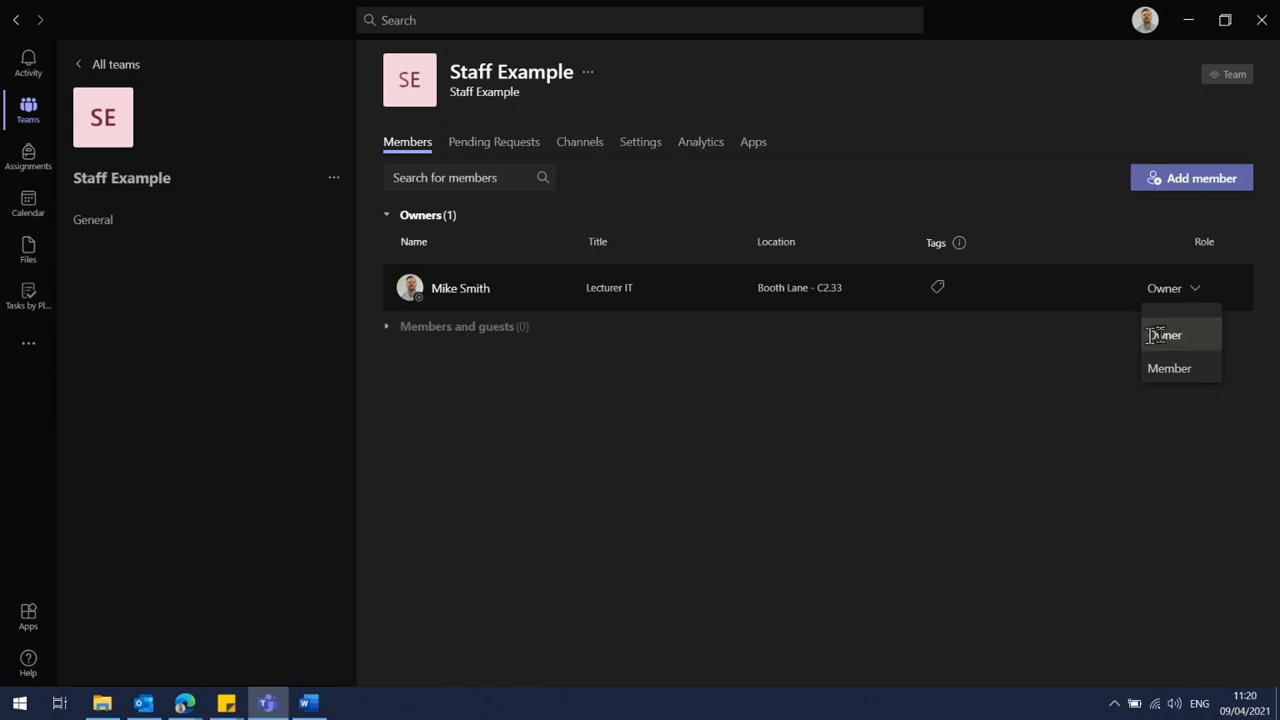
left_click(688, 487)
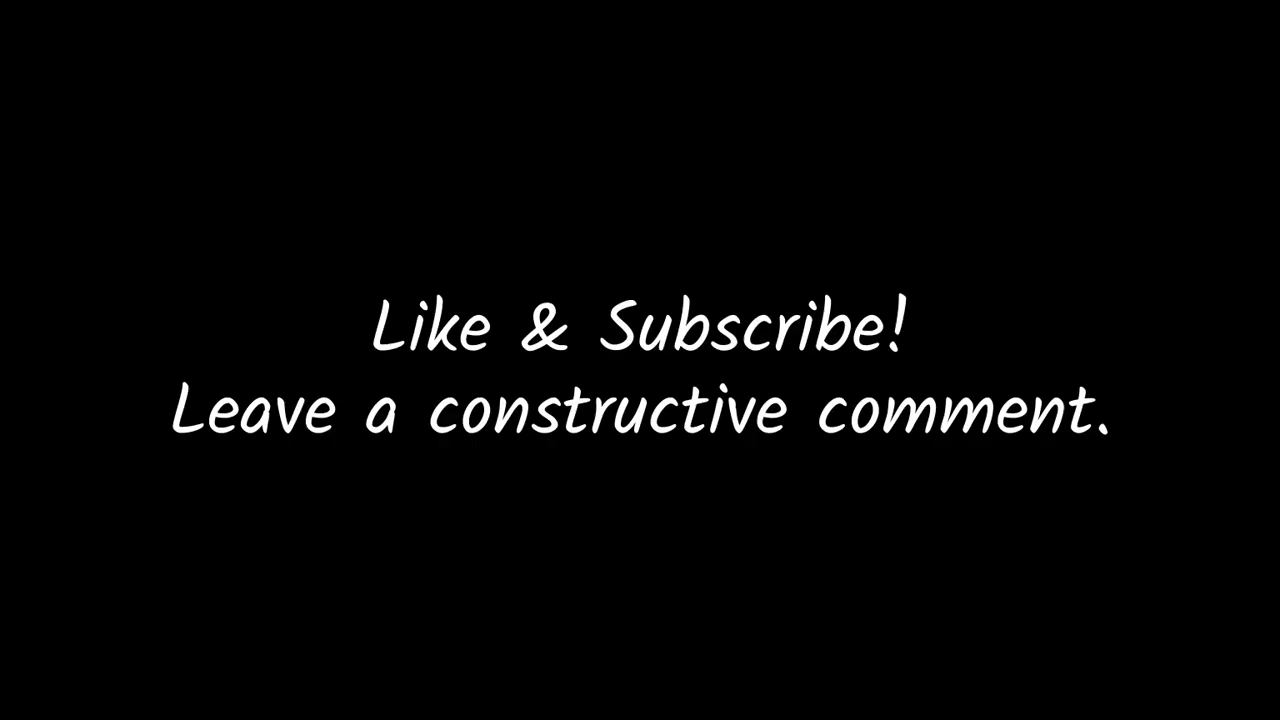